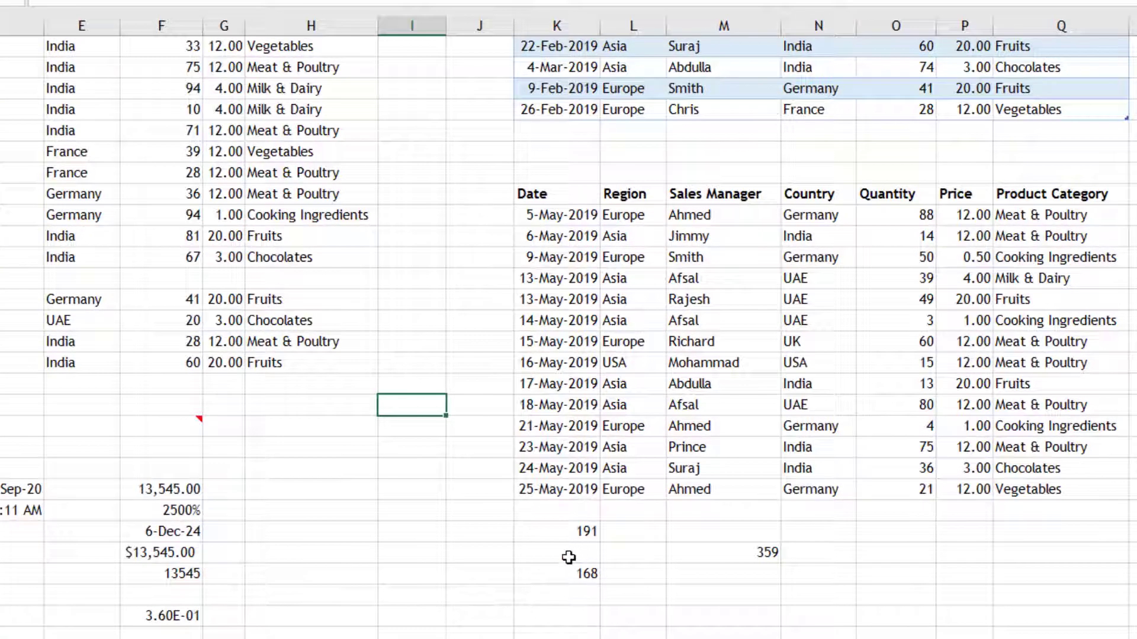
# Start a formula below the Quantity column, trying SUM and then VLOOKUP from the function suggestions.
pyautogui.click(895, 510)
pyautogui.write('=S')
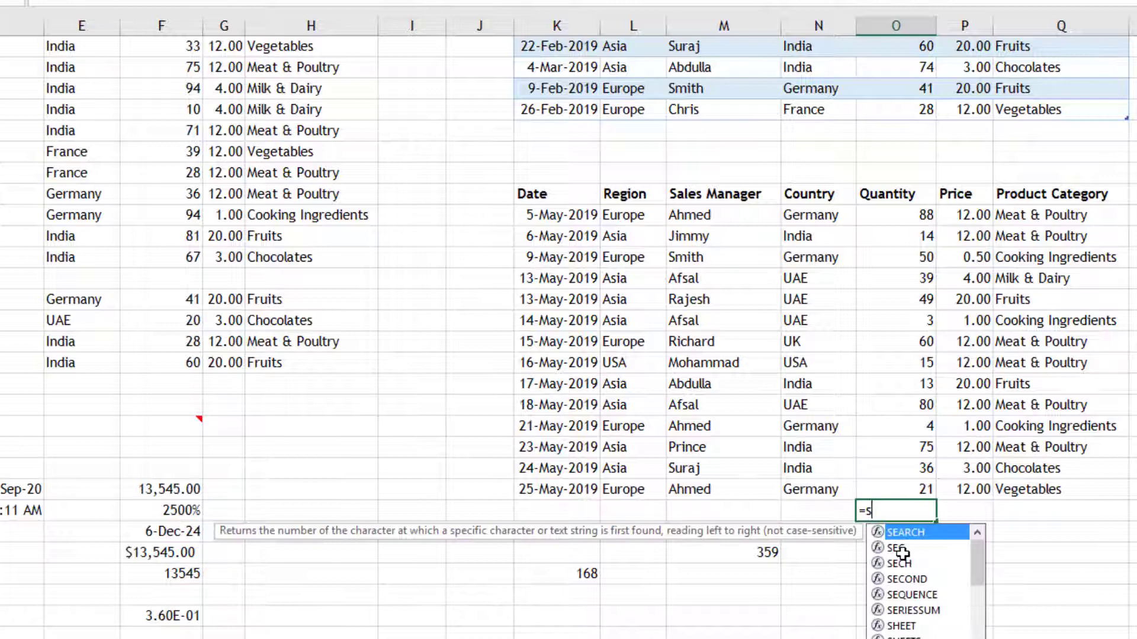
pyautogui.press('BackSpace')
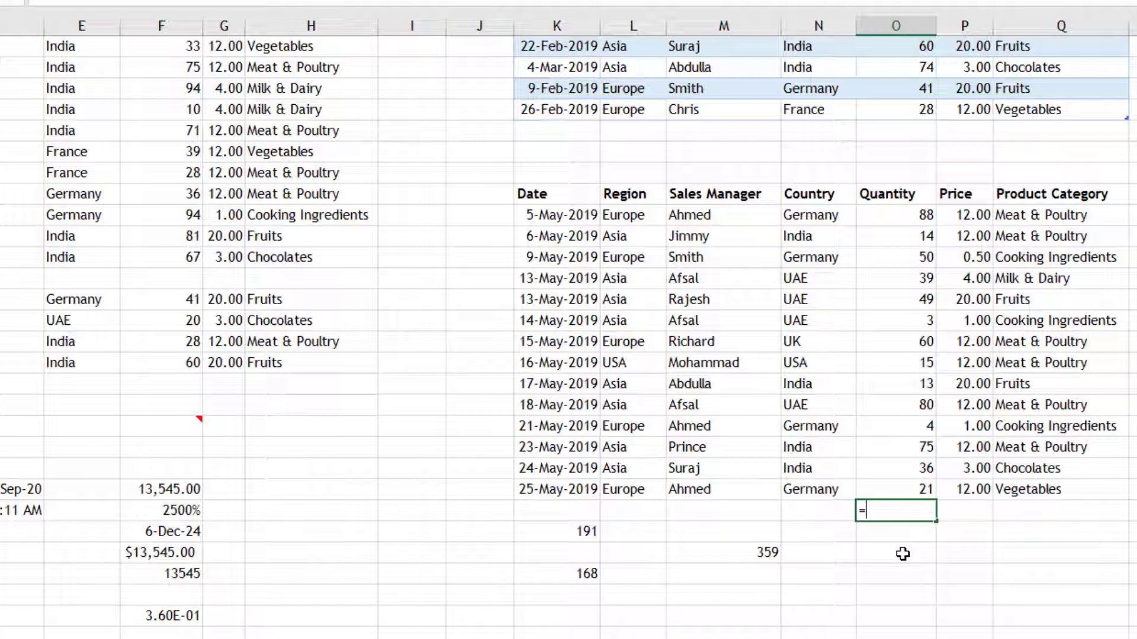
pyautogui.write('s')
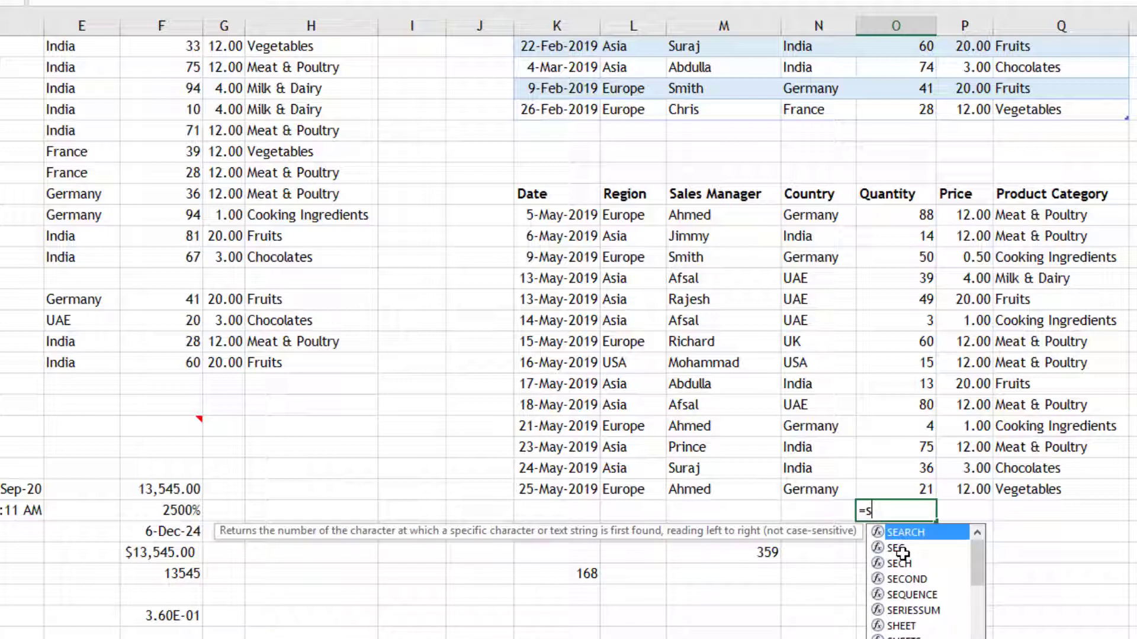
pyautogui.write('um')
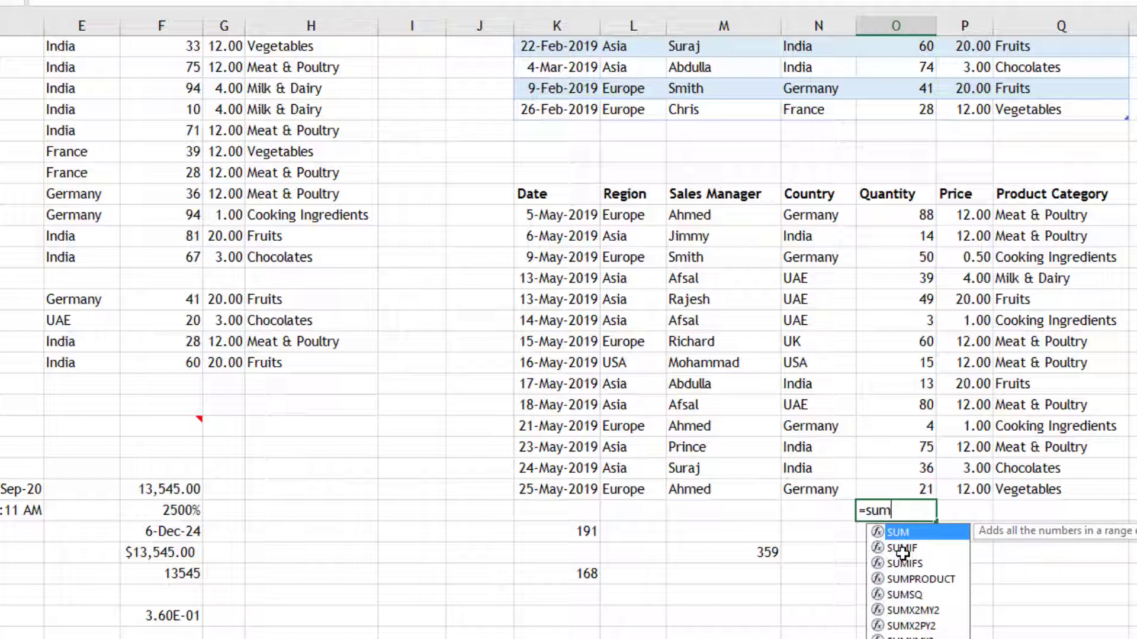
pyautogui.press('Tab')
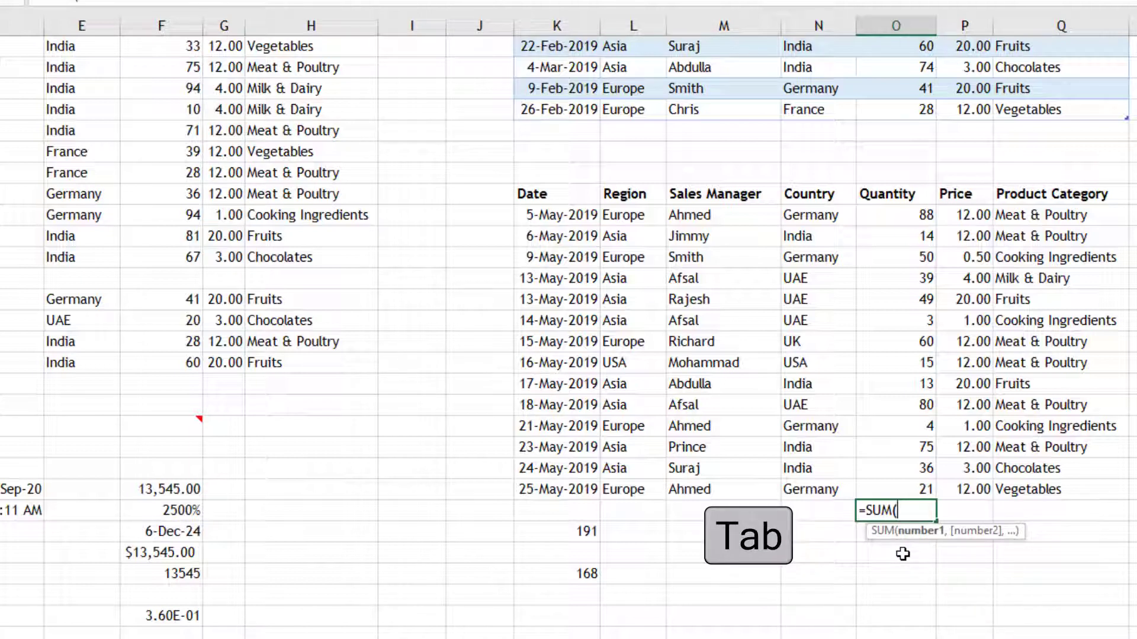
pyautogui.press('BackSpace')
pyautogui.press('BackSpace')
pyautogui.press('BackSpace')
pyautogui.press('BackSpace')
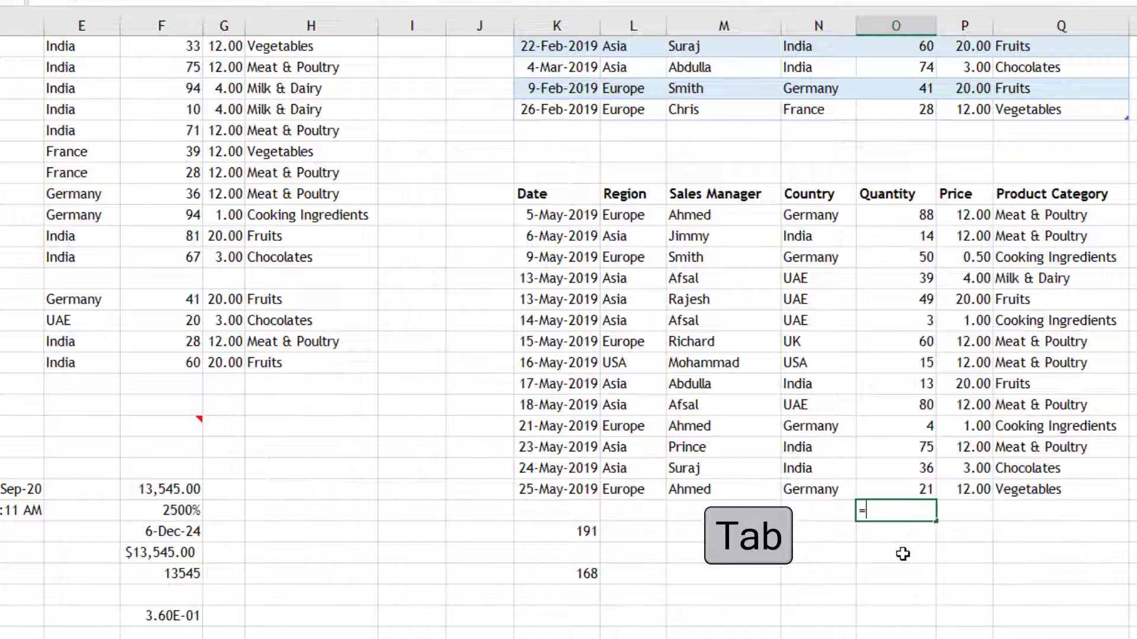
pyautogui.write('vl')
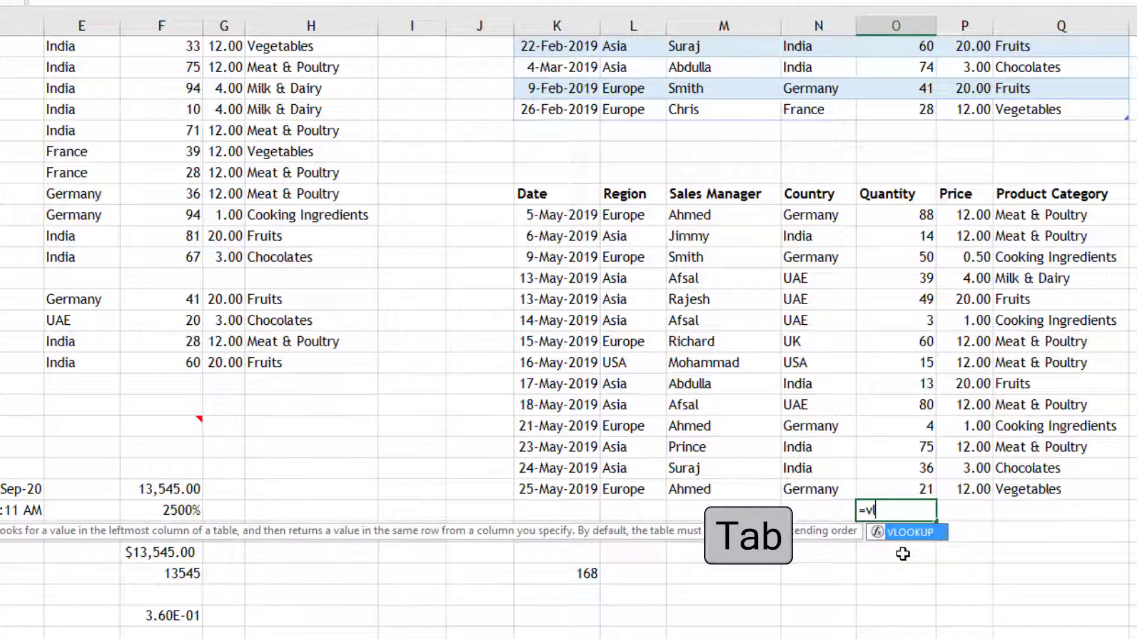
pyautogui.press('Tab')
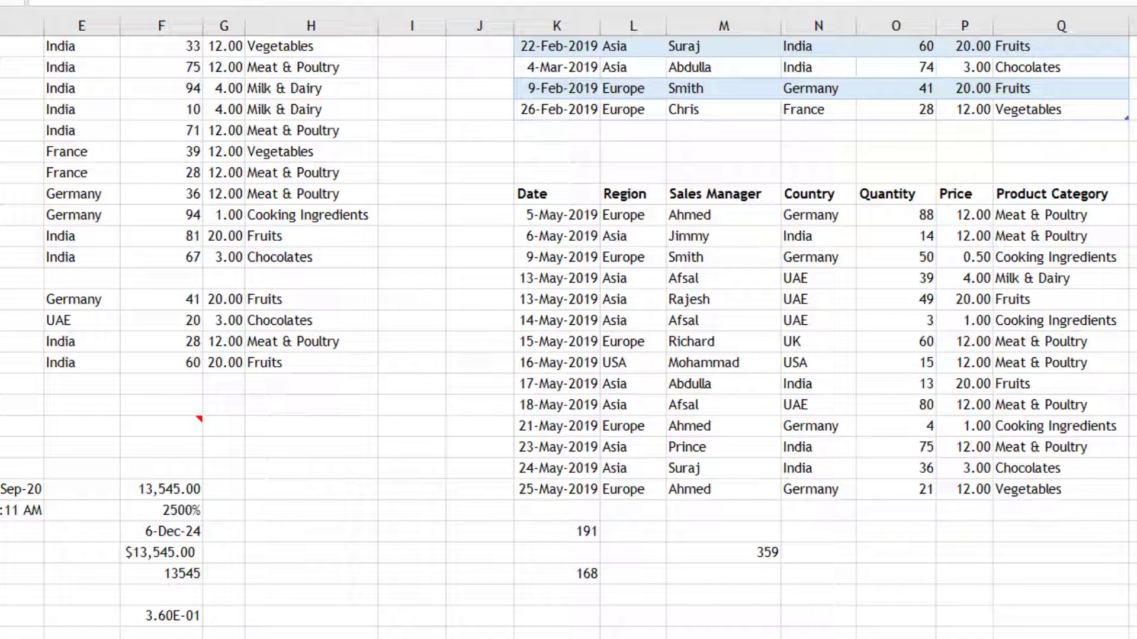
# Make the O18 reference absolute with F4 in the 191 total's =SUM(O18:O21) formula.
pyautogui.click(549, 532)
pyautogui.doubleClick(551, 531)
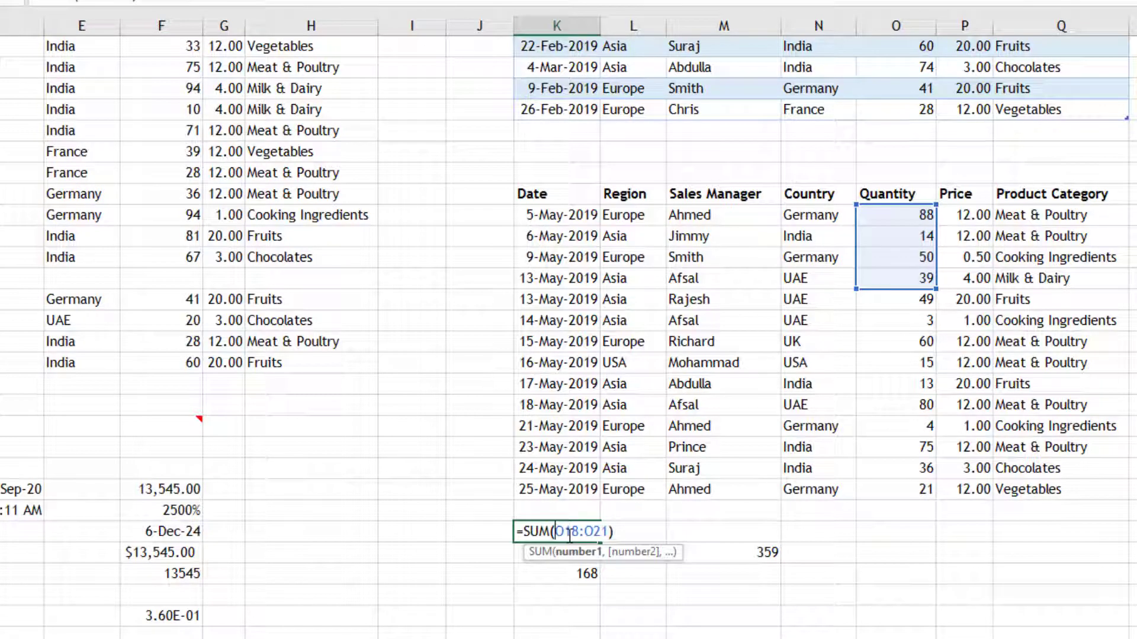
pyautogui.press('F4')
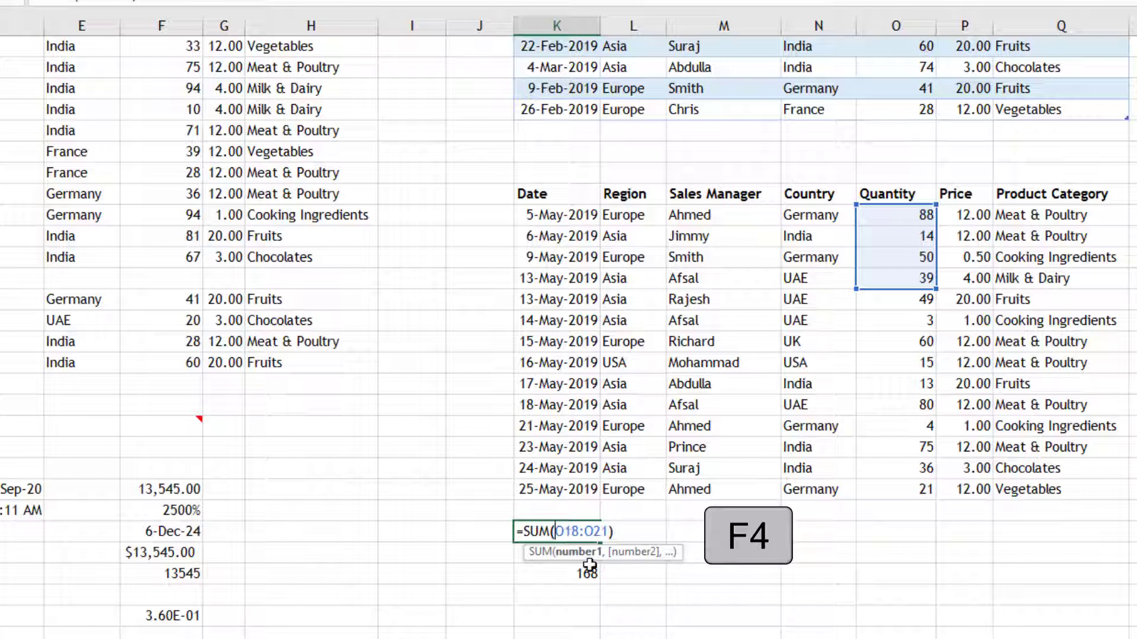
pyautogui.moveTo(569, 531); pyautogui.dragTo(556, 531)
pyautogui.press('F4')
pyautogui.press('F4')
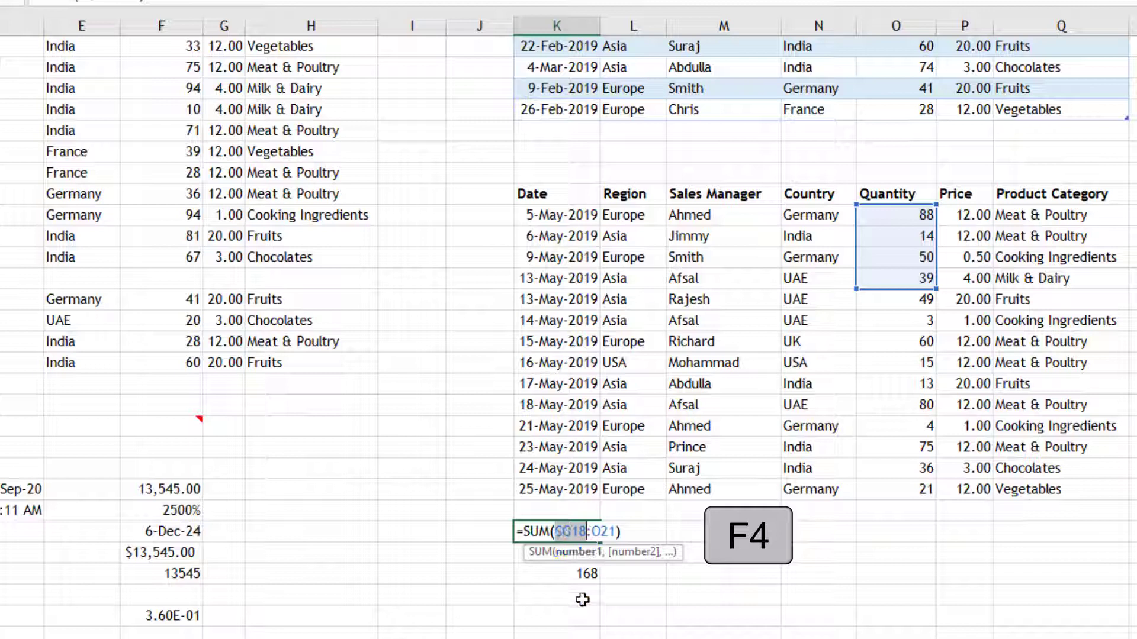
pyautogui.press('Return')
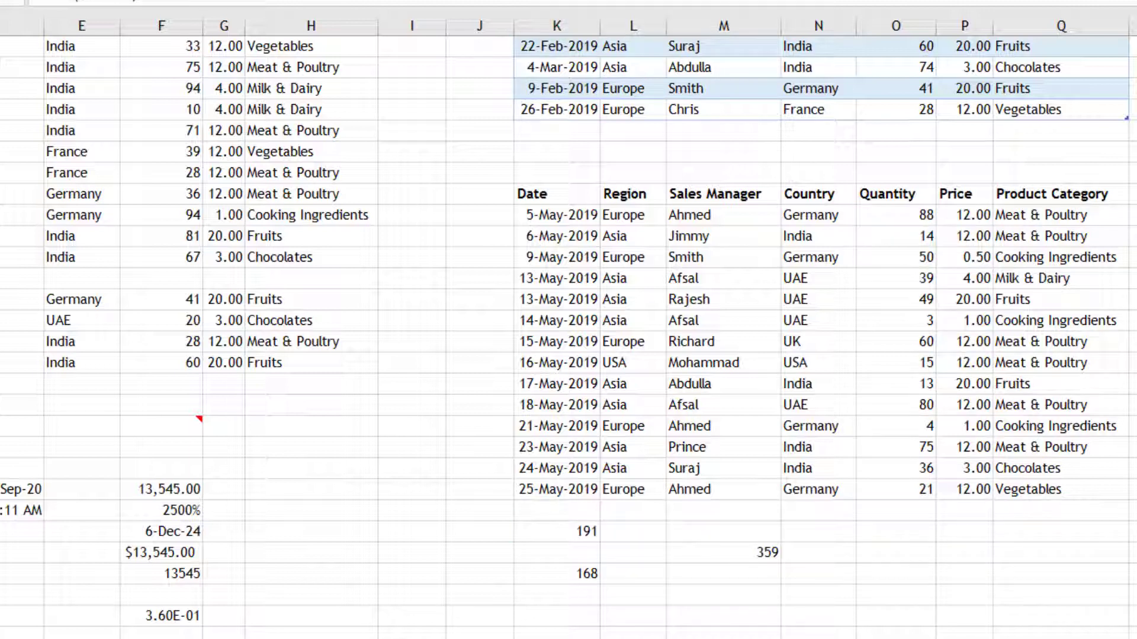
# Try Alt+= AutoSum below the Quantity values, cancel it, then AutoSum a lower column O cell.
pyautogui.click(557, 531)
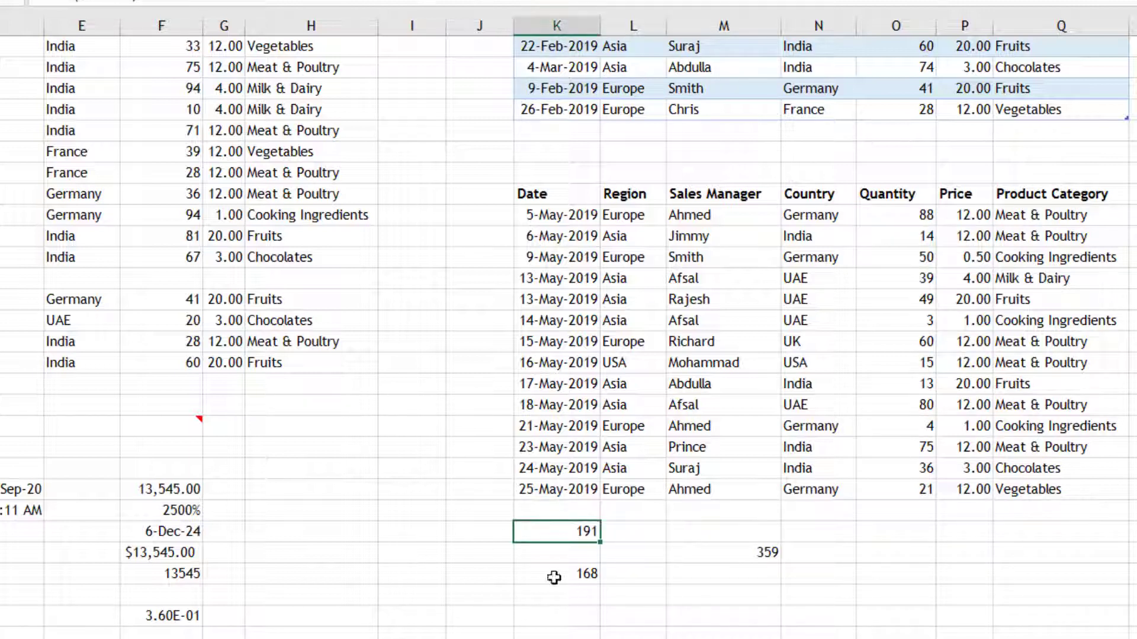
pyautogui.click(910, 518)
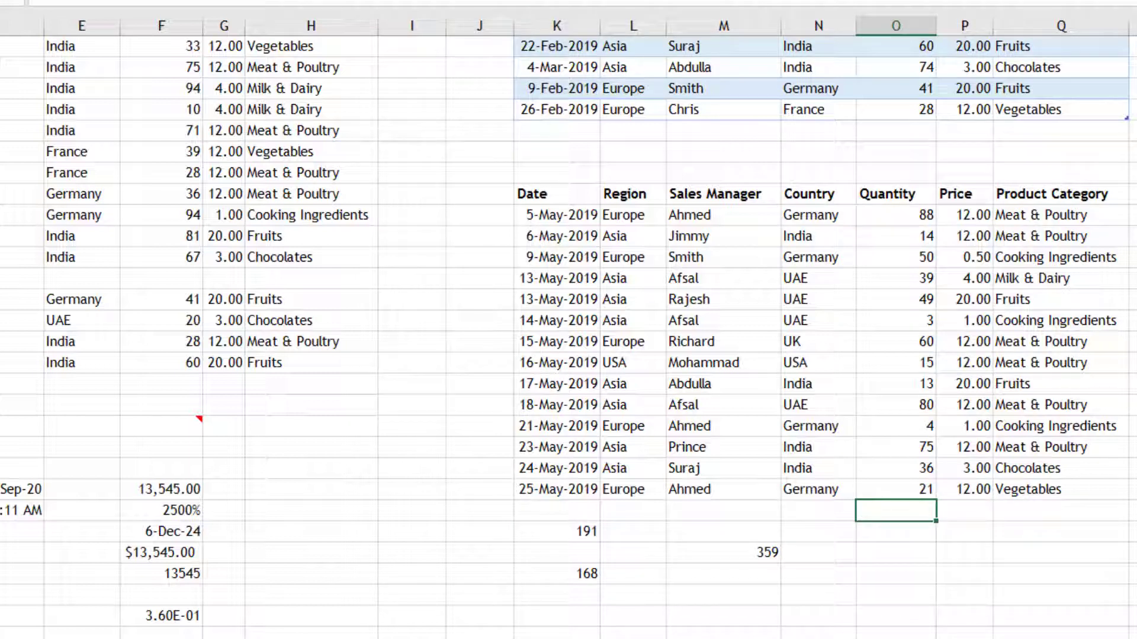
pyautogui.hotkey('alt', '=')
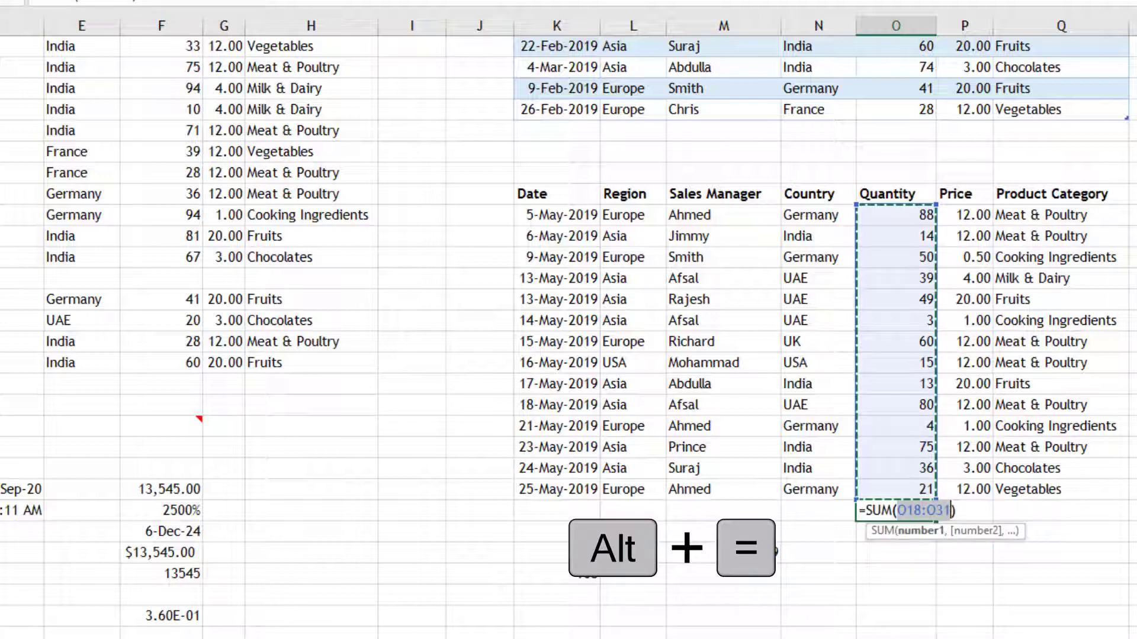
pyautogui.press('Escape')
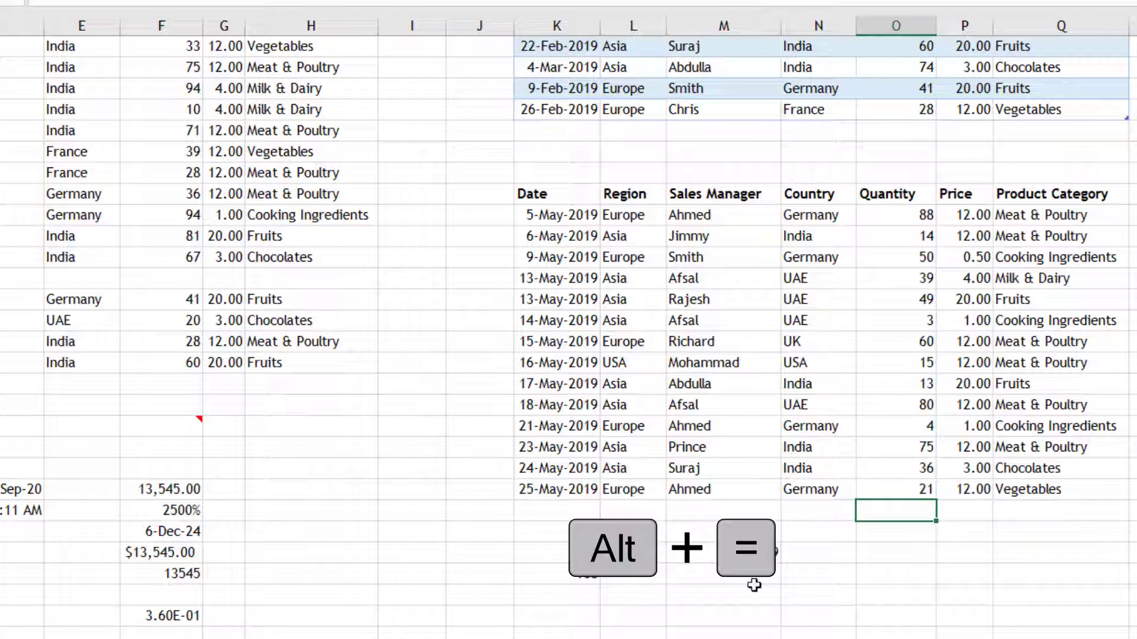
pyautogui.click(894, 537)
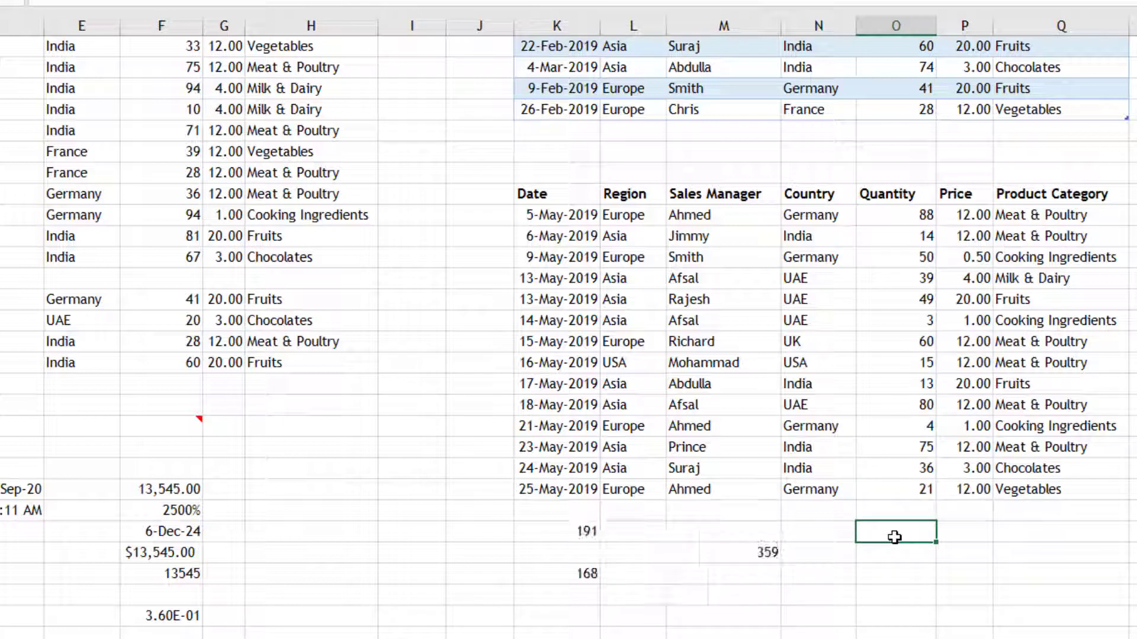
pyautogui.hotkey('alt', '=')
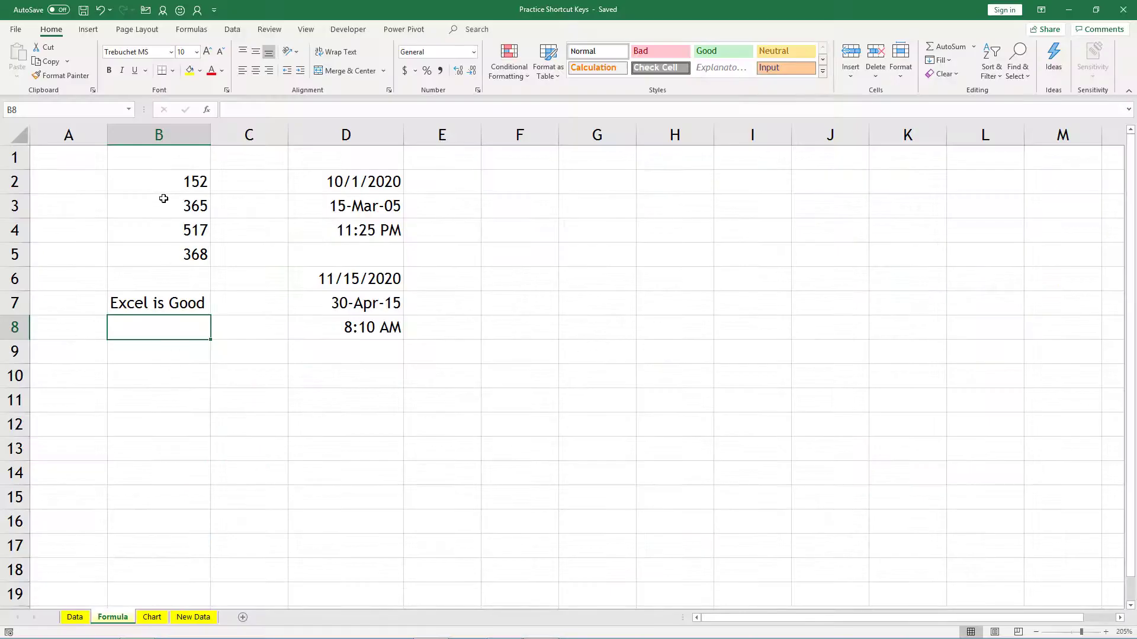
# Inspect the Formula sheet's cells: 152, 365, 368, the 517 sum, 11:25 PM and 30-Apr-15.
pyautogui.click(151, 183)
pyautogui.click(162, 246)
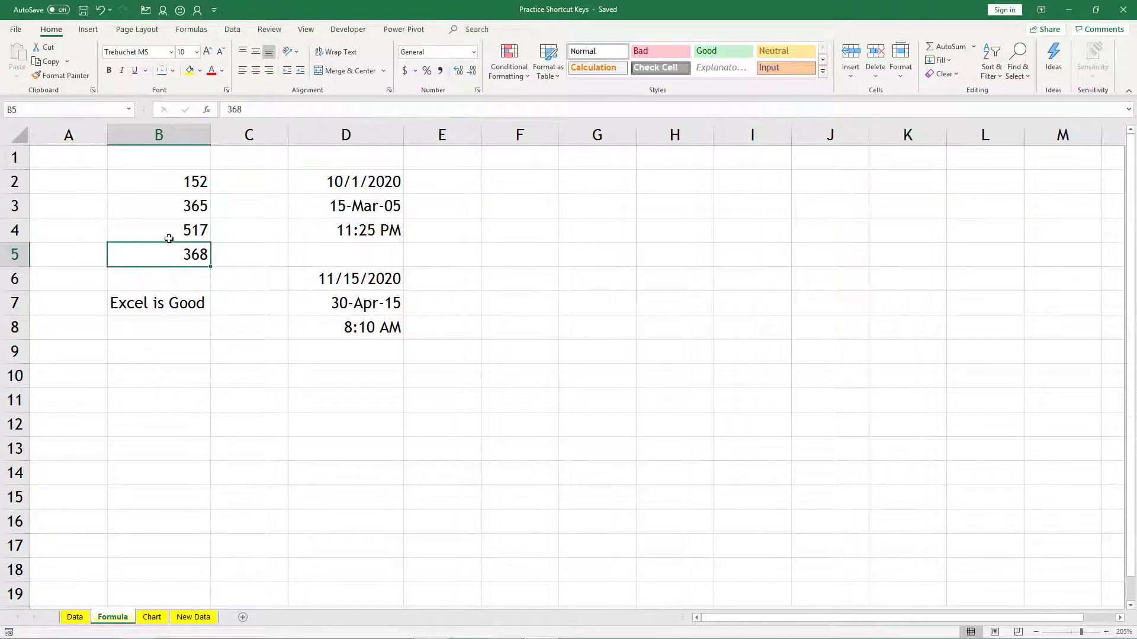
pyautogui.click(166, 236)
pyautogui.click(172, 206)
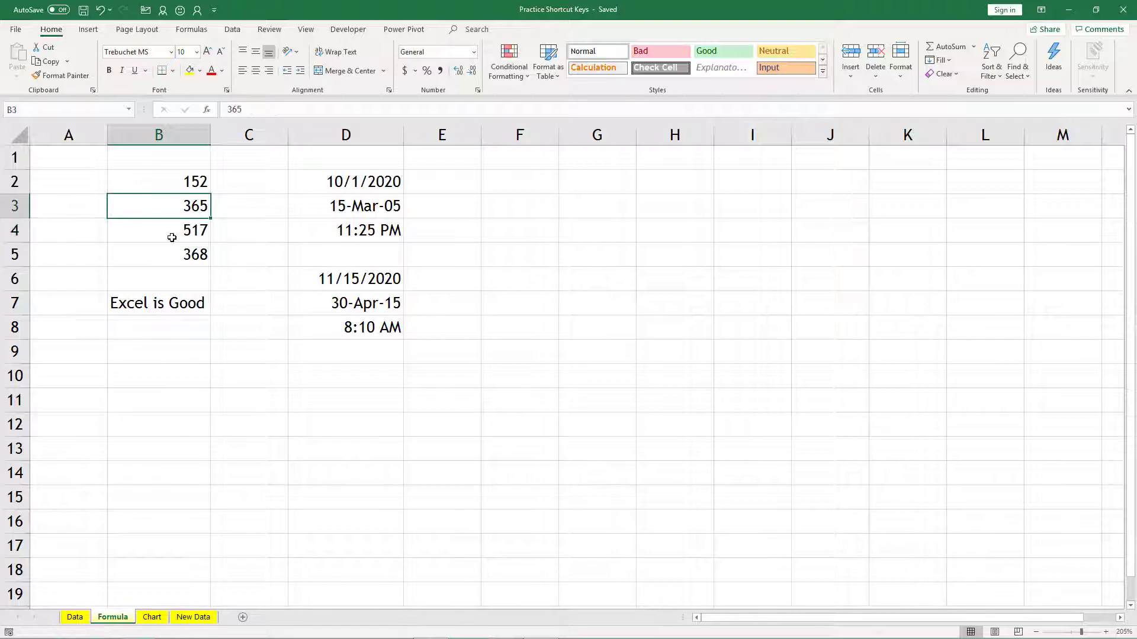
pyautogui.click(172, 235)
pyautogui.click(361, 231)
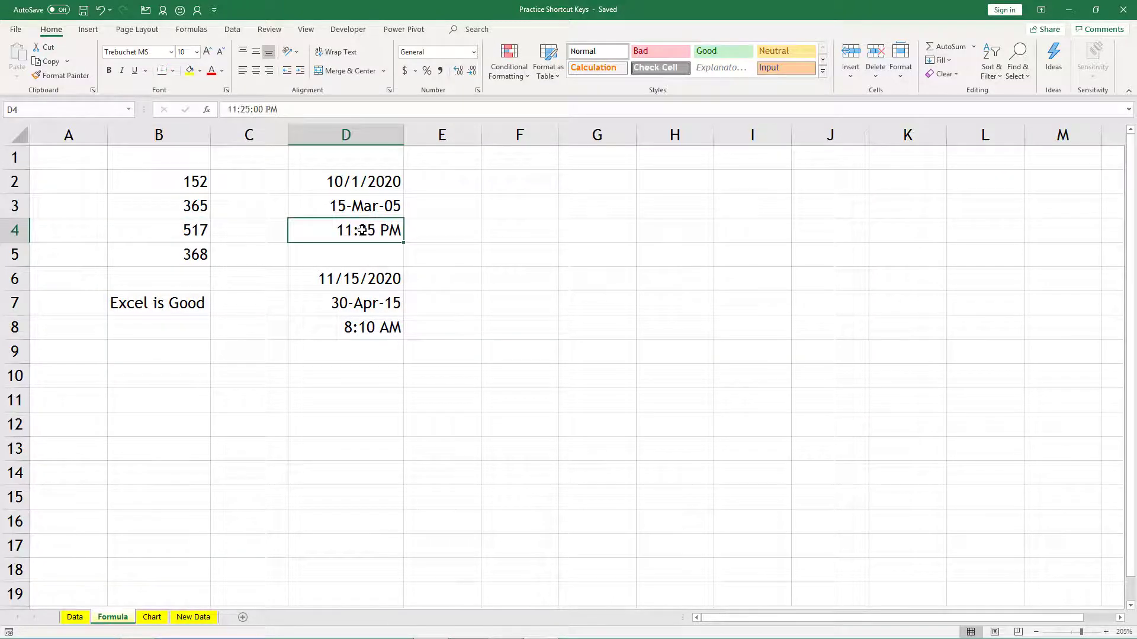
pyautogui.click(344, 296)
pyautogui.click(158, 228)
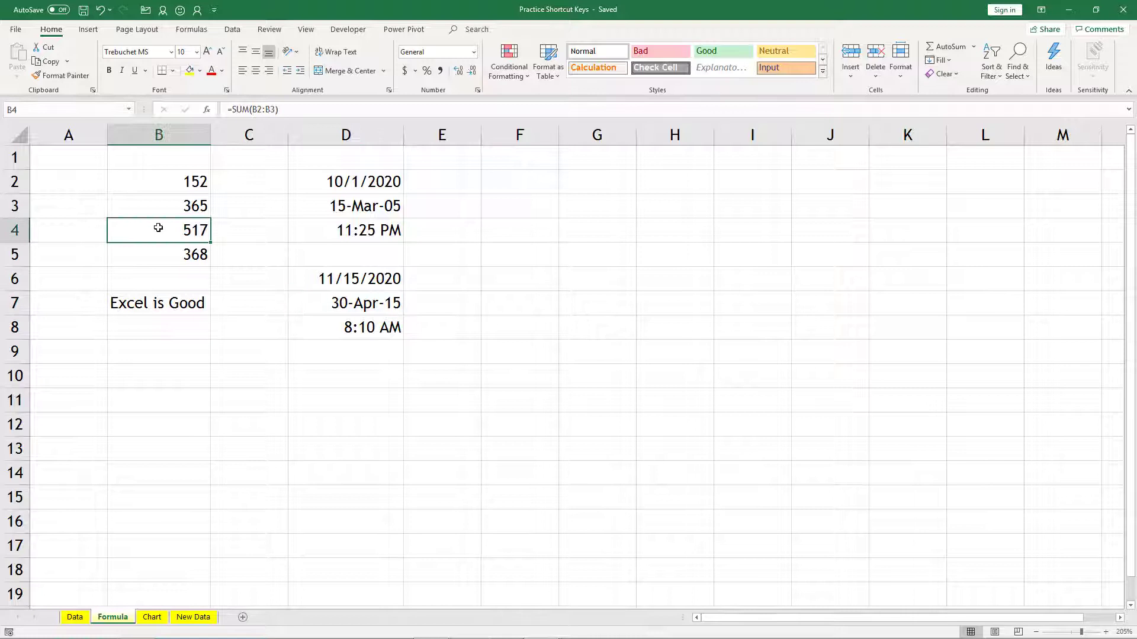
# Show formulas with Ctrl+`, select the cells each formula refers to, then show values again.
pyautogui.hotkey('ctrl', '`')
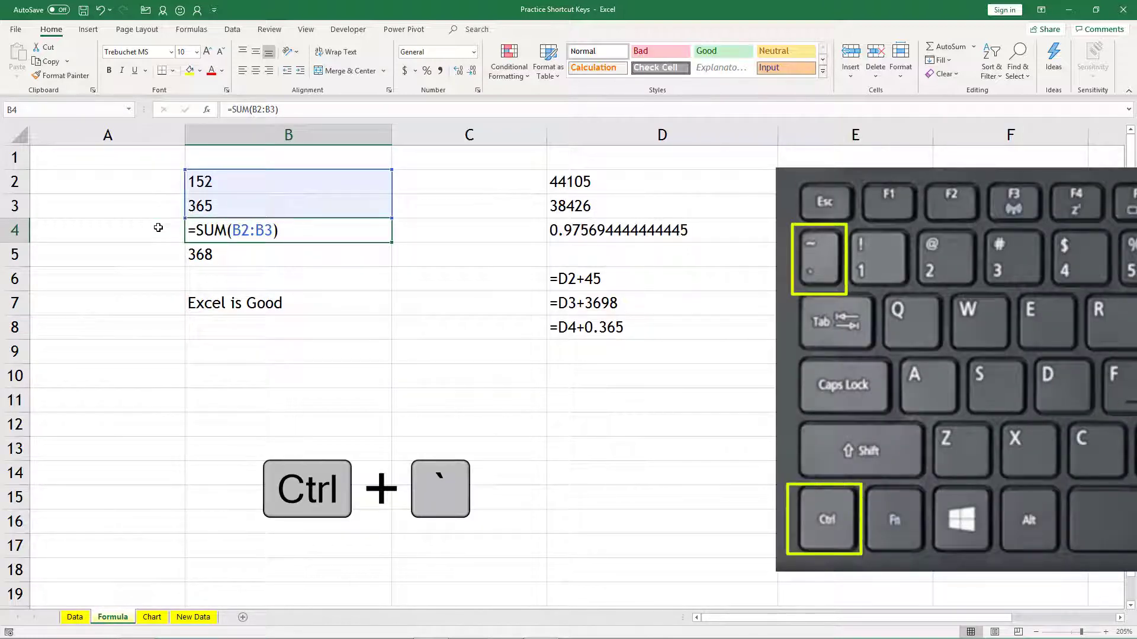
pyautogui.moveTo(231, 184); pyautogui.dragTo(236, 210)
pyautogui.click(245, 229)
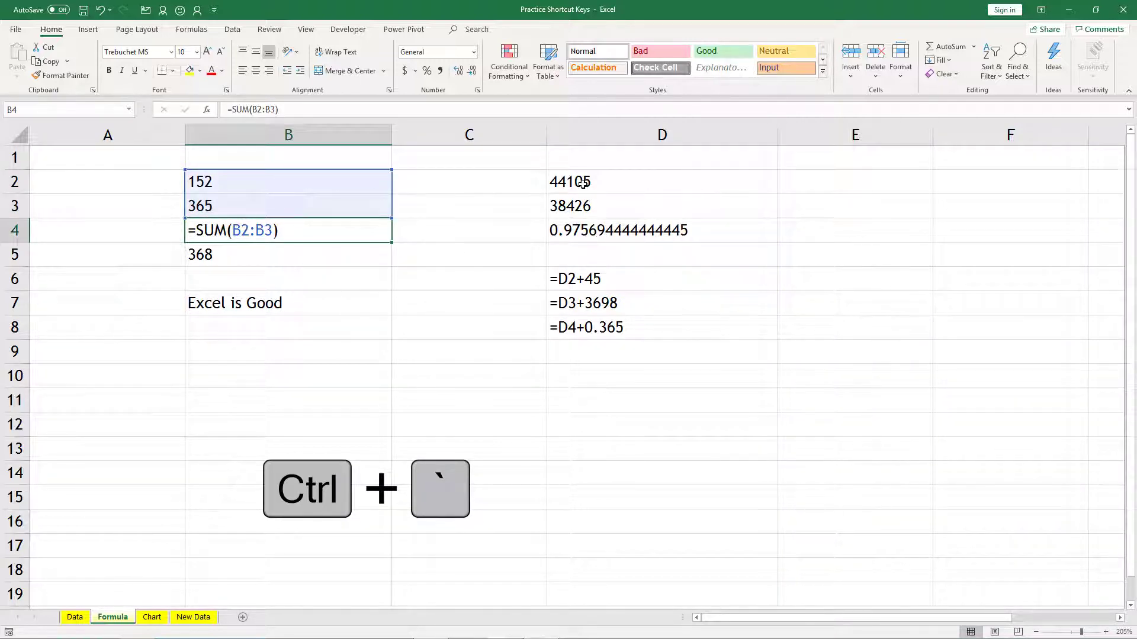
pyautogui.moveTo(580, 184); pyautogui.dragTo(588, 207)
pyautogui.click(598, 233)
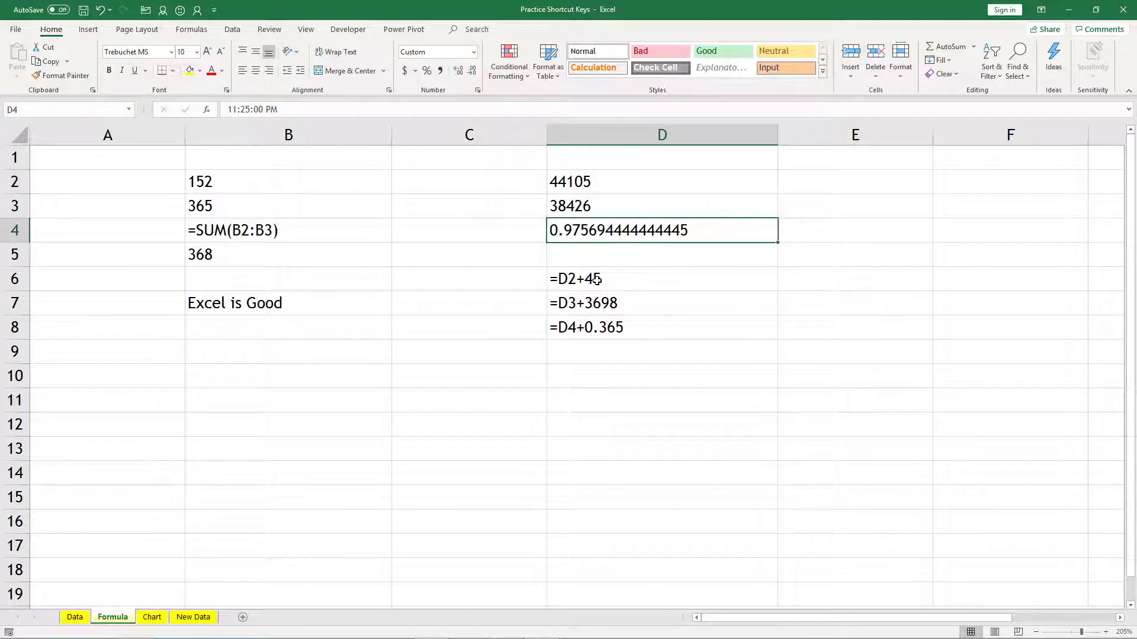
pyautogui.moveTo(597, 280); pyautogui.dragTo(282, 330)
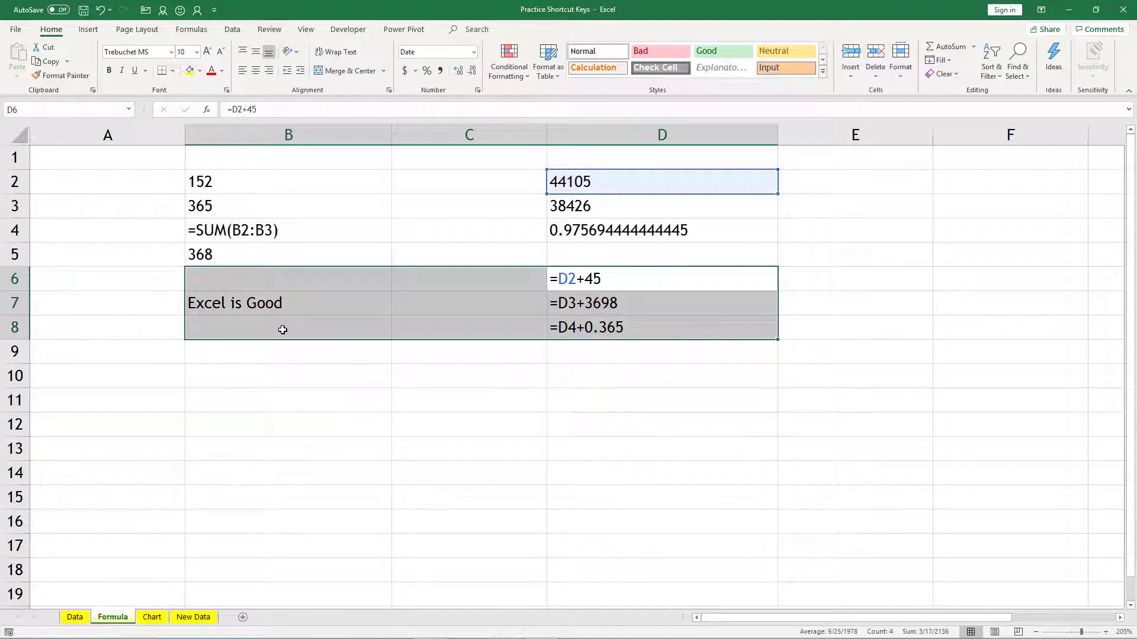
pyautogui.hotkey('ctrl', '`')
pyautogui.click(459, 291)
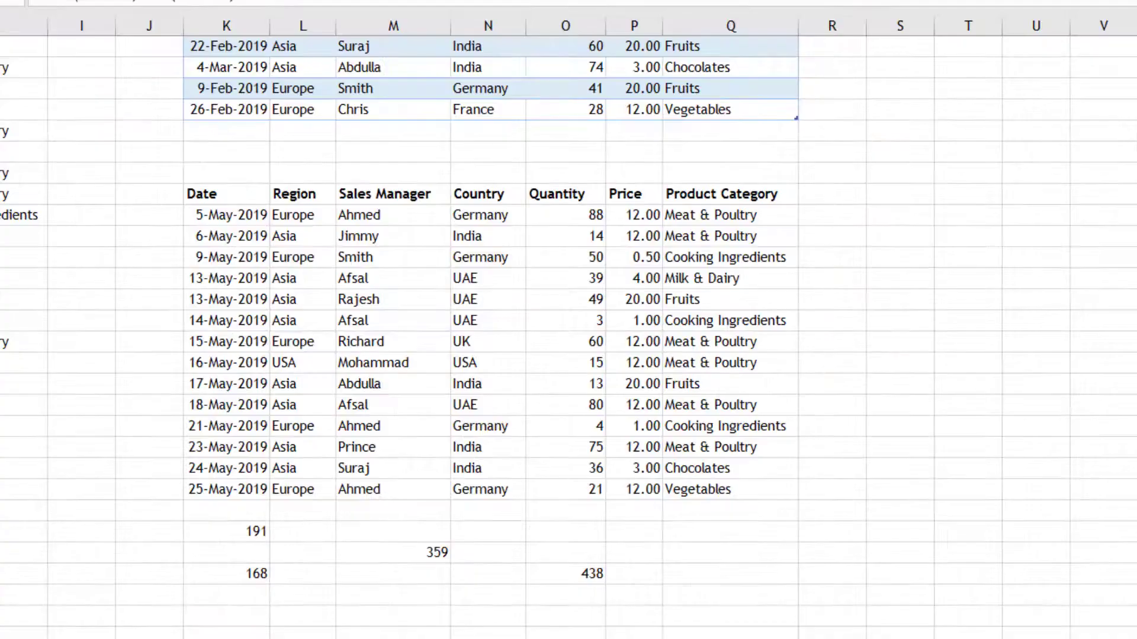
# View and close Name Manager, then expand the formula bar on the 438 total's formula.
pyautogui.click(568, 597)
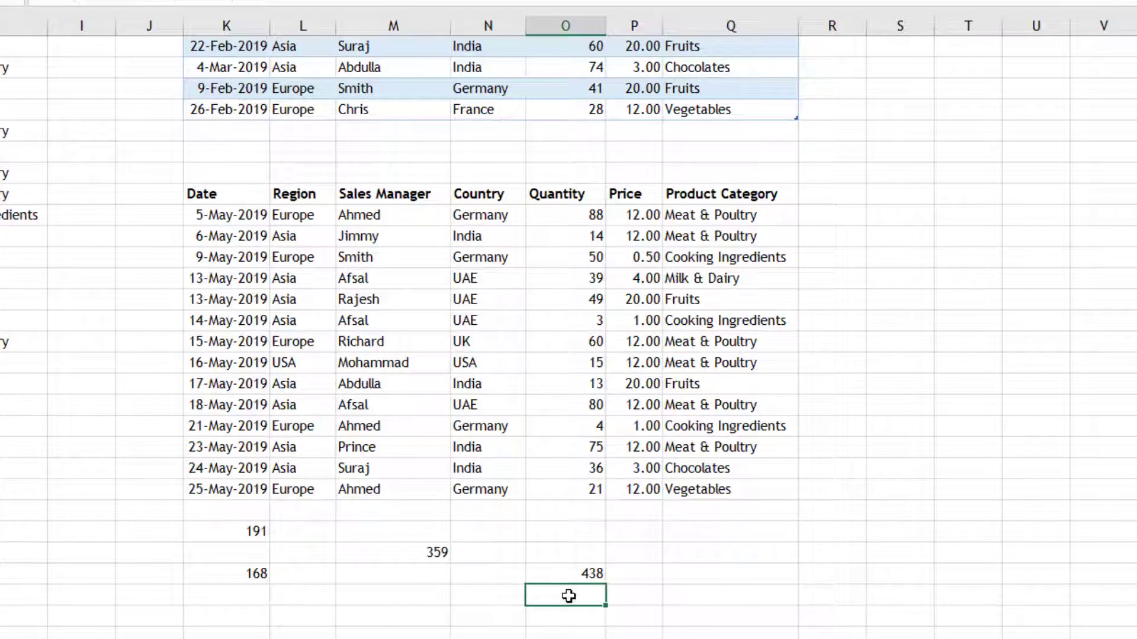
pyautogui.hotkey('ctrl', 'F3')
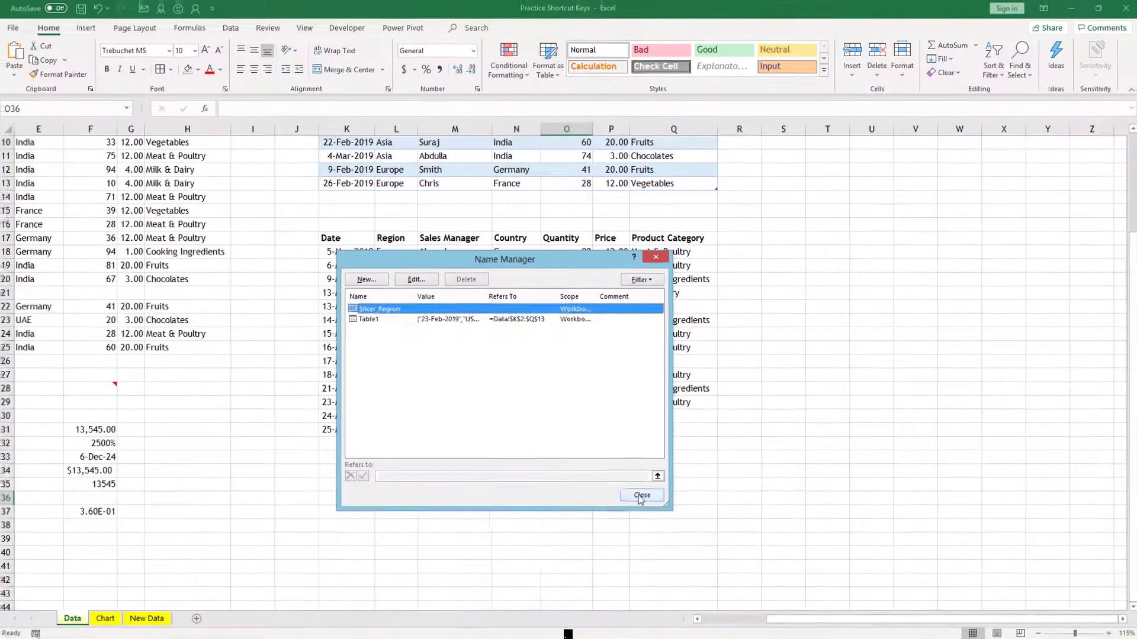
pyautogui.click(641, 496)
pyautogui.hotkey('ctrl', 'shift', 'u')
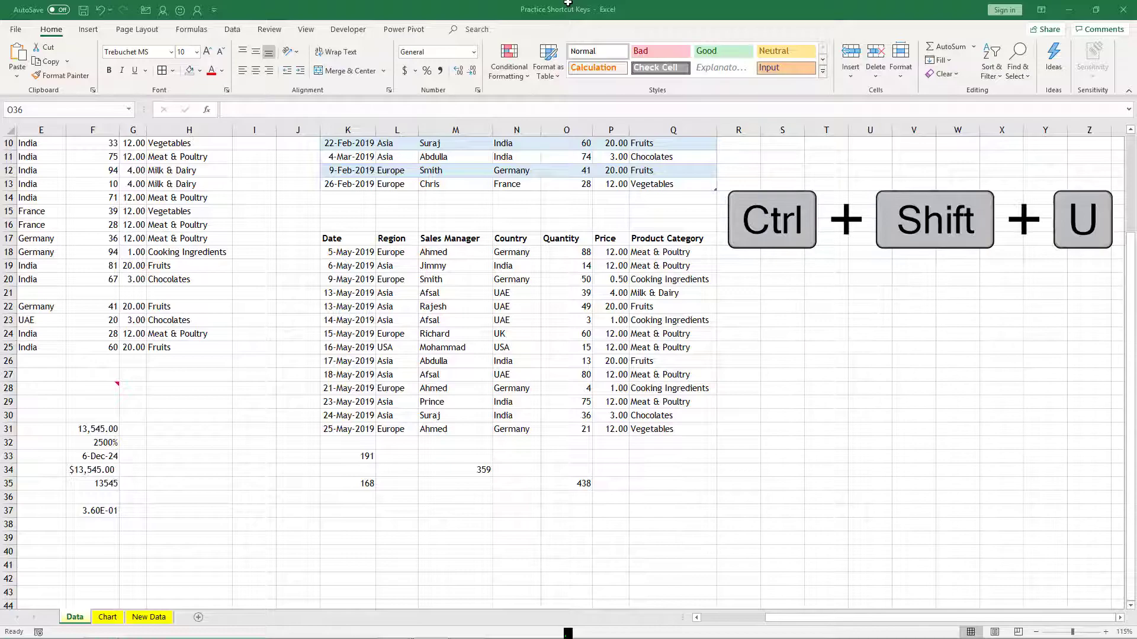
pyautogui.press('Up')
pyautogui.hotkey('ctrl', 'shift', 'u')
pyautogui.hotkey('ctrl', 'shift', 'u')
pyautogui.hotkey('ctrl', 'shift', 'u')
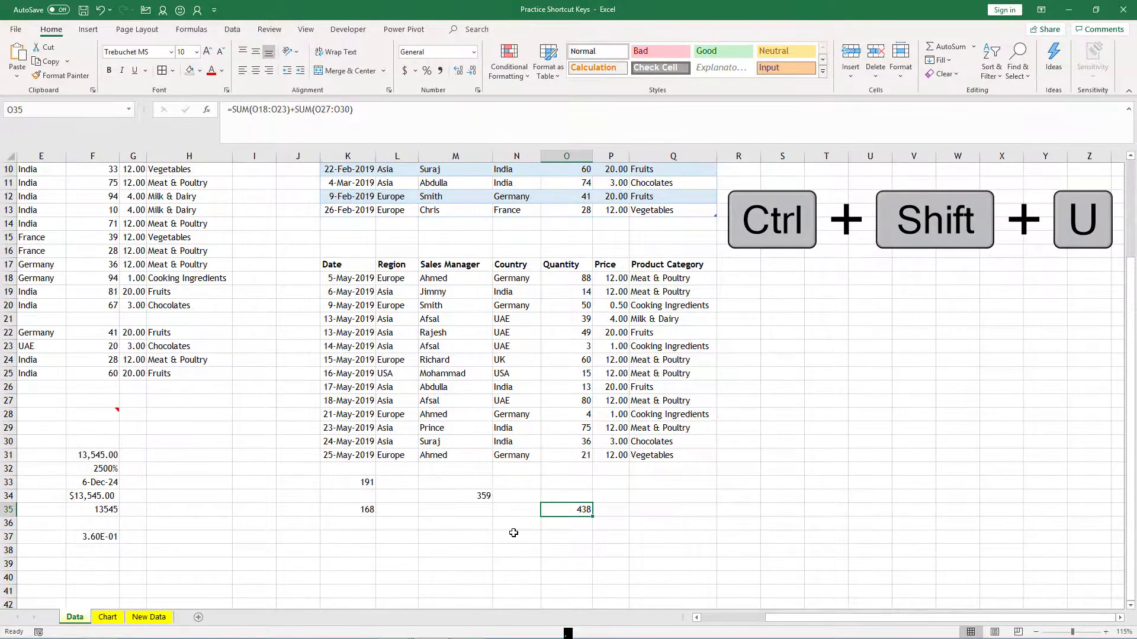
pyautogui.hotkey('ctrl', 'shift', 'u')
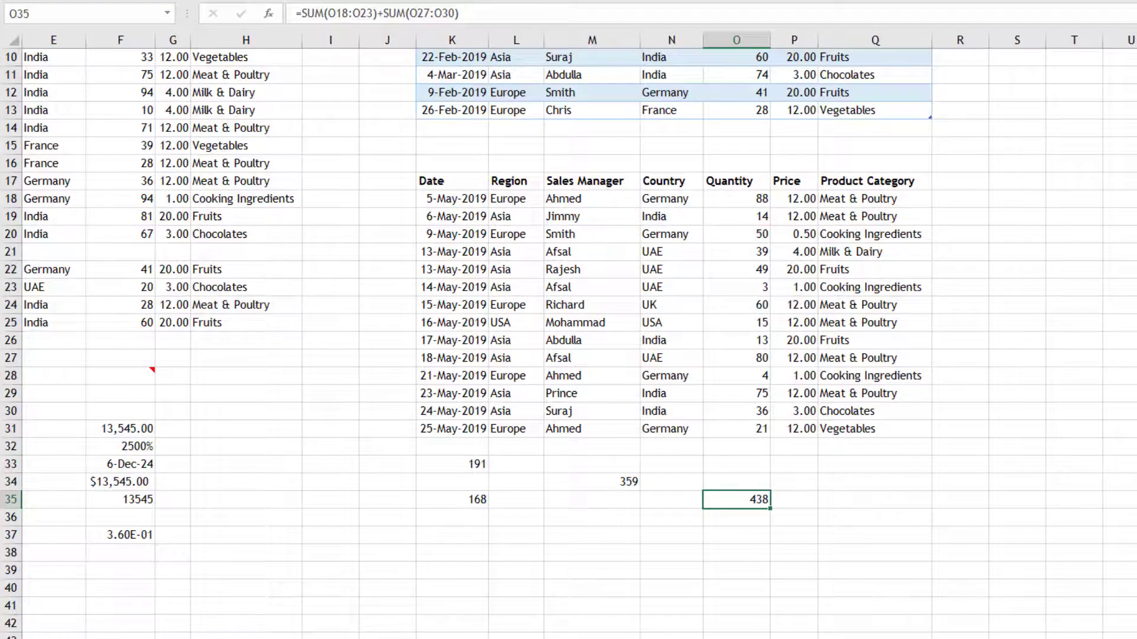
# Delete the leftover values in C30:H38 with Ctrl+-.
pyautogui.hscroll(-4, 725, 583)
pyautogui.scroll(3, 651, 563)
pyautogui.scroll(-4, 160, 372)
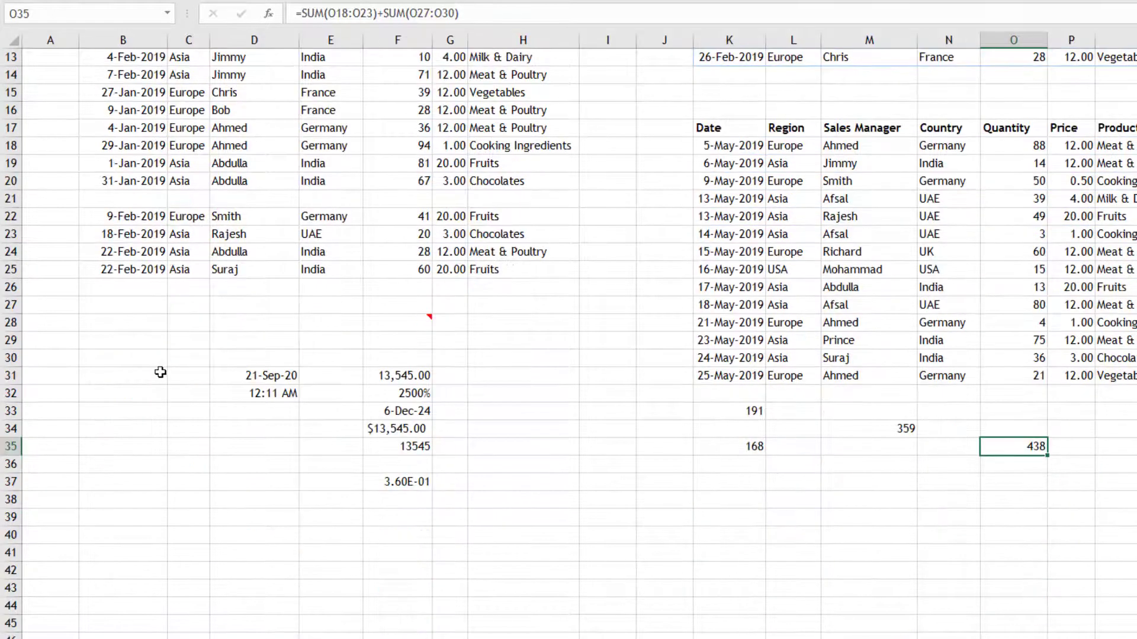
pyautogui.moveTo(178, 355)
pyautogui.mouseDown()
pyautogui.moveTo(447, 441)
pyautogui.moveTo(484, 509)
pyautogui.mouseUp()
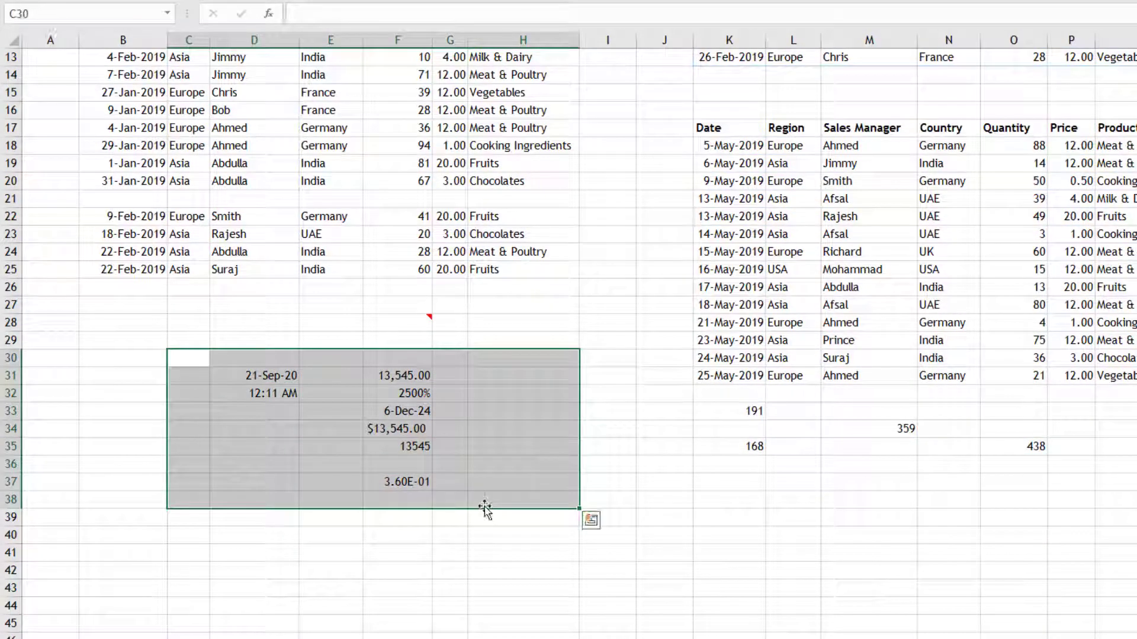
pyautogui.hotkey('ctrl', '-')
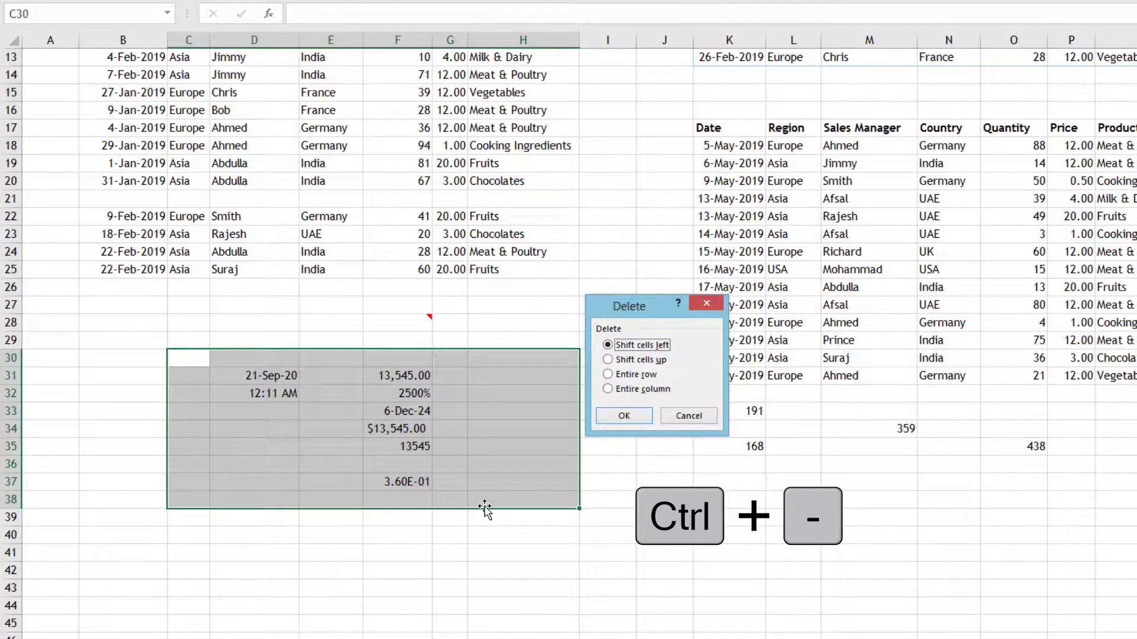
pyautogui.click(619, 40)
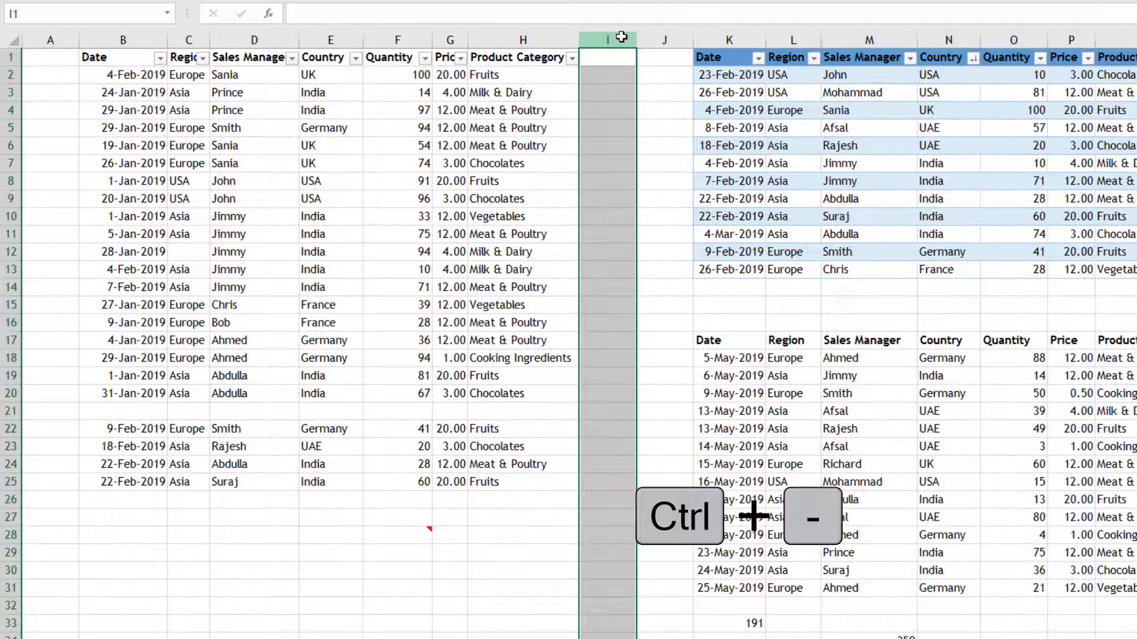
# Delete empty column I and the 27-Jan-2019 France row 15, then reinsert a blank column I.
pyautogui.hotkey('ctrl', '-')
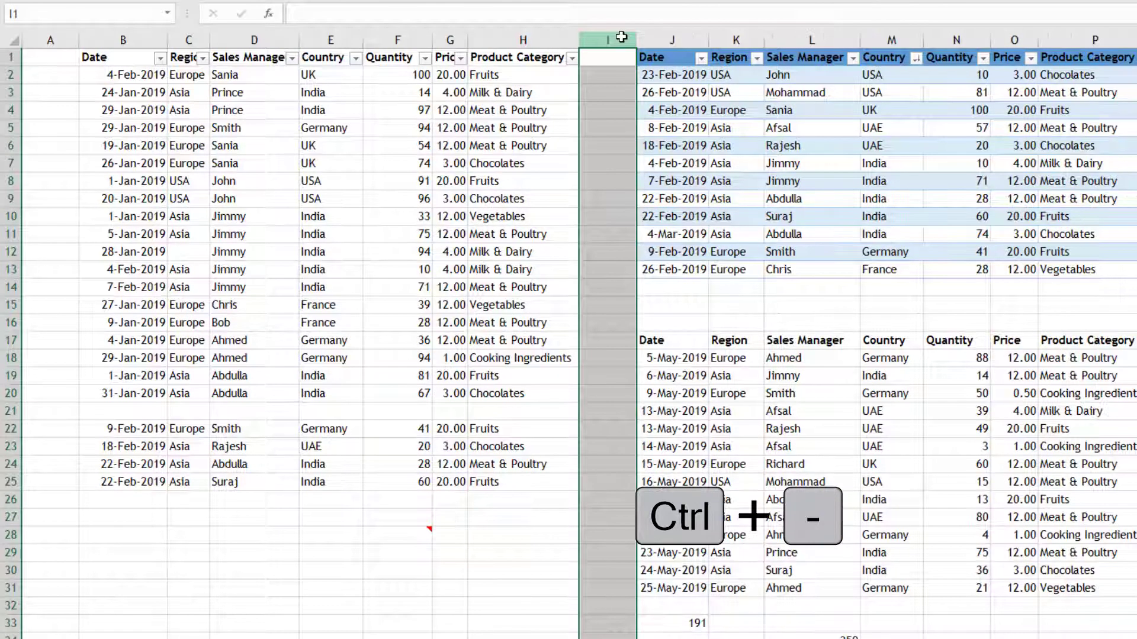
pyautogui.click(11, 305)
pyautogui.hotkey('ctrl', '-')
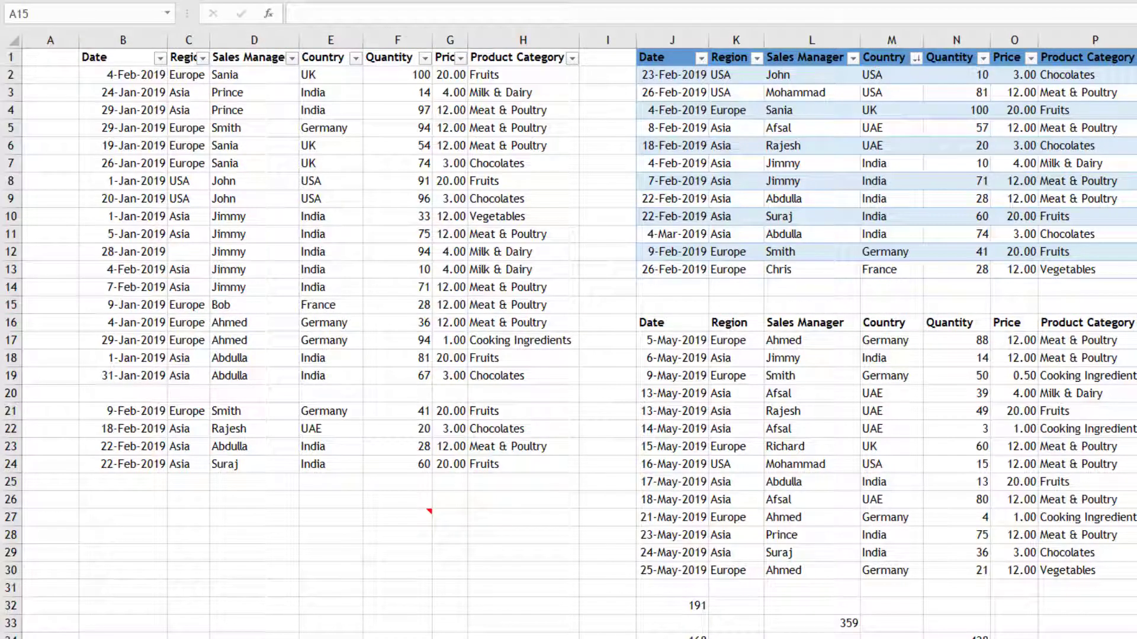
pyautogui.hotkey('shift', 'space')
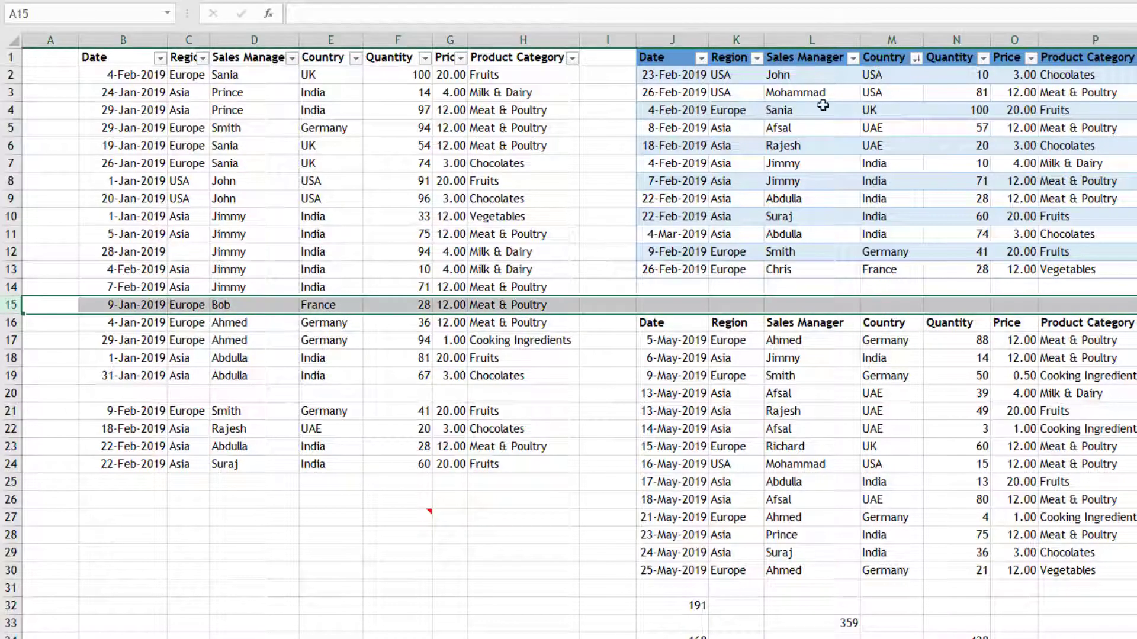
pyautogui.click(626, 34)
pyautogui.hotkey('ctrl', 'shift', '+')
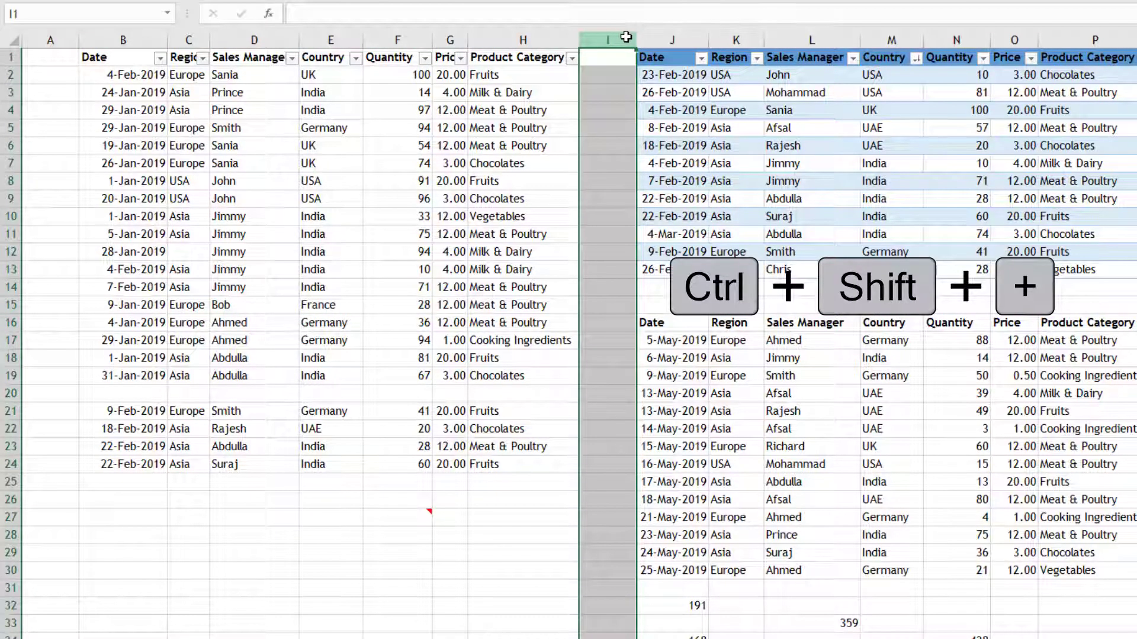
# Hide row 15, then rows 15–19, with Ctrl+9, unhiding each with Ctrl+Shift+9.
pyautogui.click(634, 499)
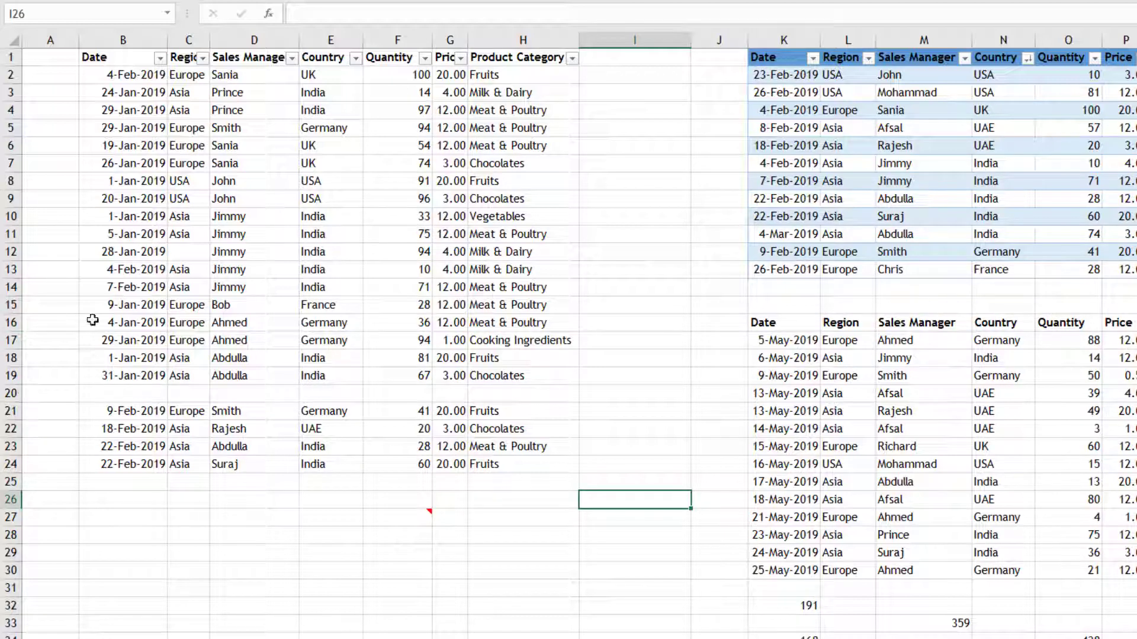
pyautogui.click(323, 305)
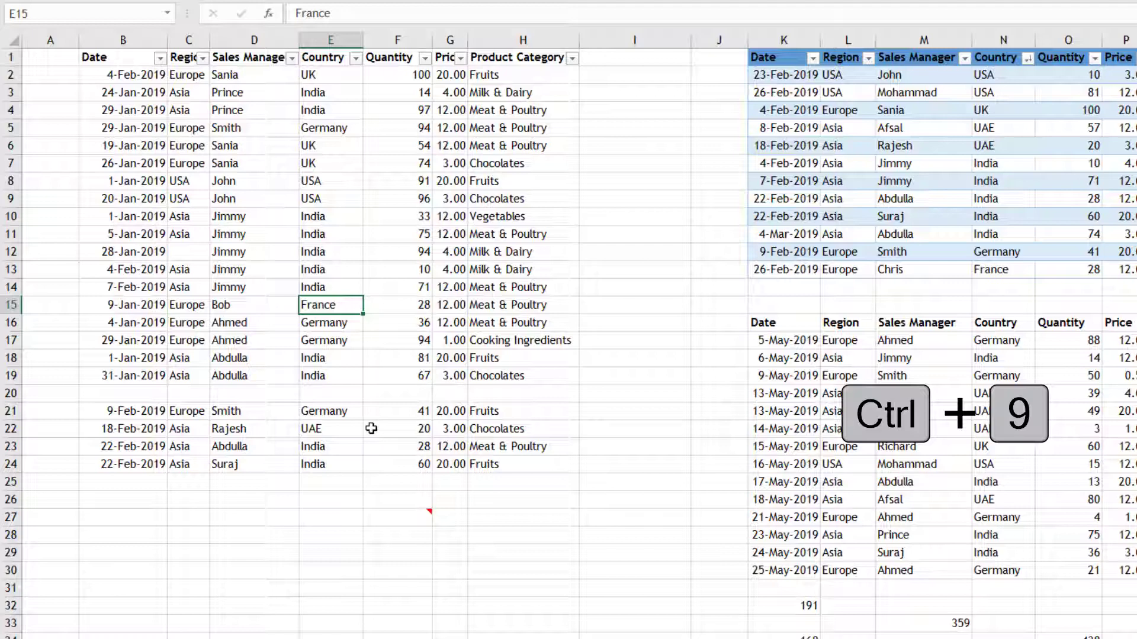
pyautogui.hotkey('ctrl', '9')
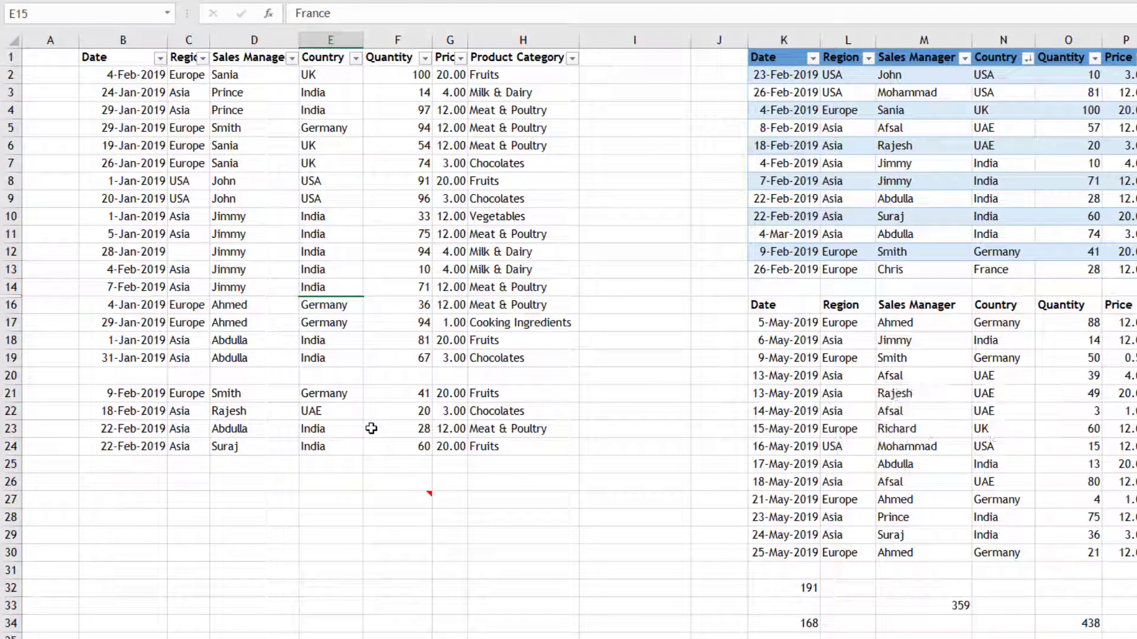
pyautogui.hotkey('ctrl', 'shift', '9')
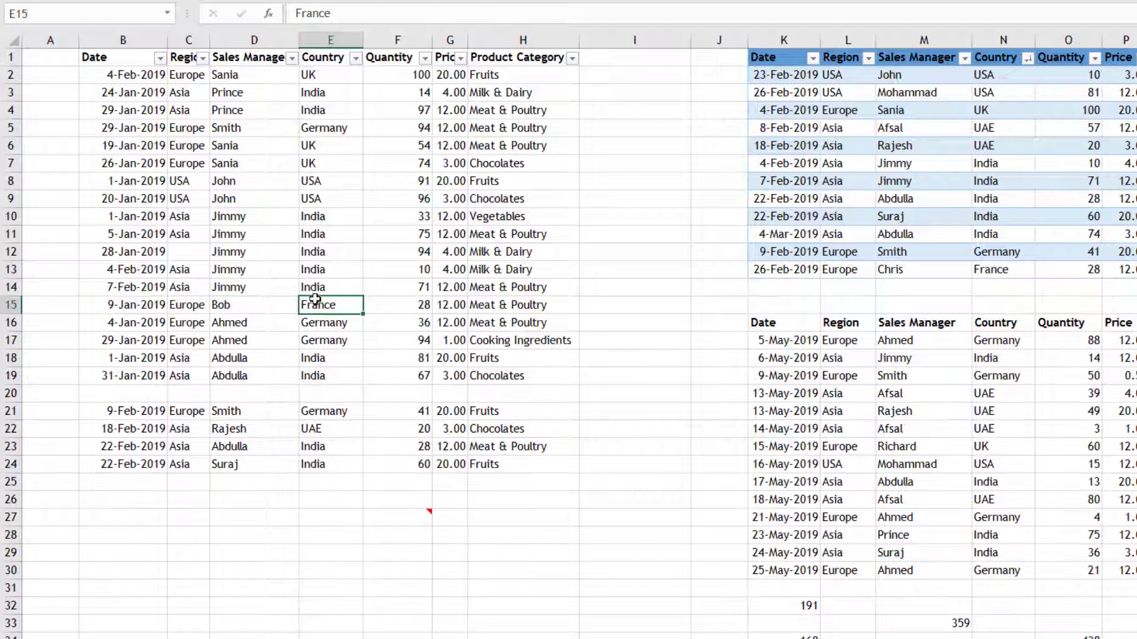
pyautogui.moveTo(11, 304); pyautogui.dragTo(11, 376)
pyautogui.hotkey('ctrl', '9')
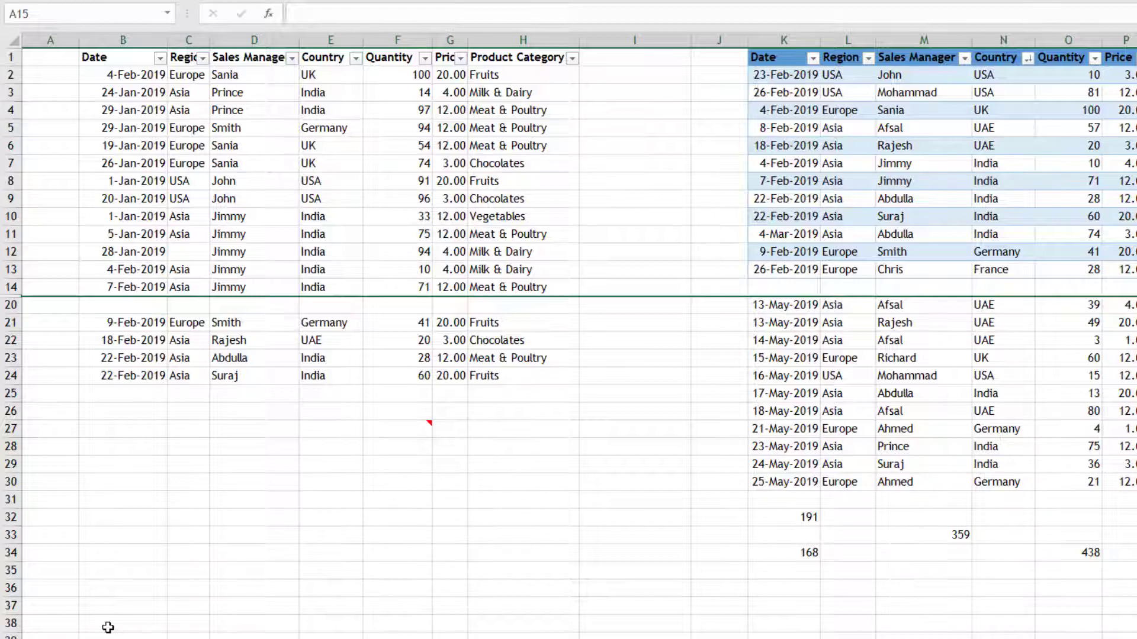
pyautogui.hotkey('ctrl', 'shift', '9')
pyautogui.click(645, 37)
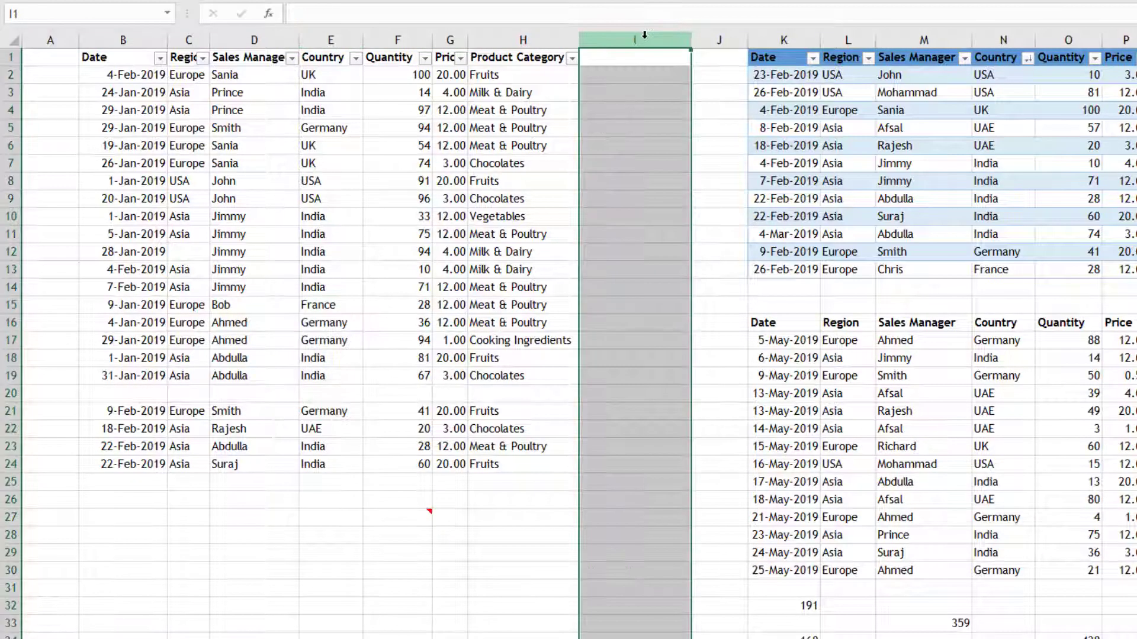
pyautogui.hotkey('ctrl', '0')
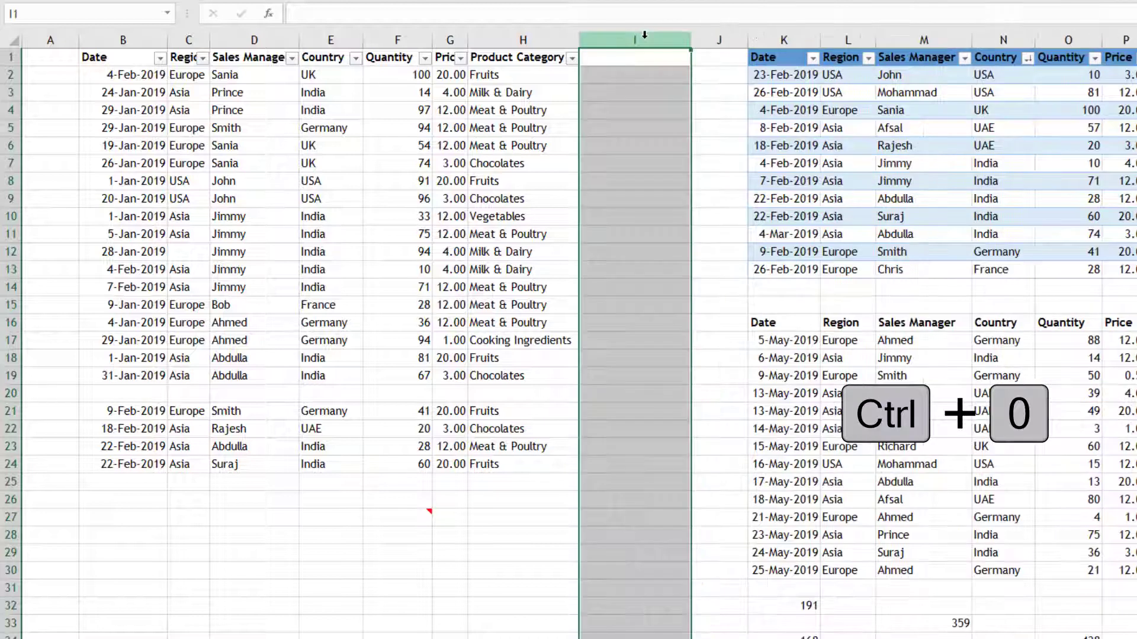
pyautogui.hotkey('ctrl', '0')
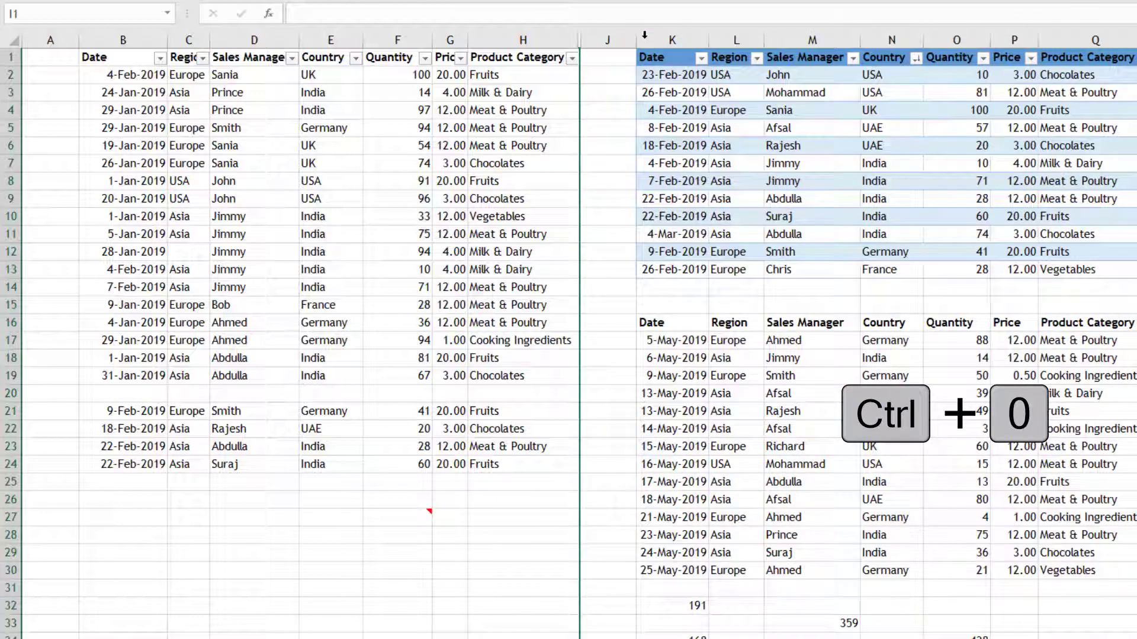
pyautogui.hotkey('ctrl', 'z')
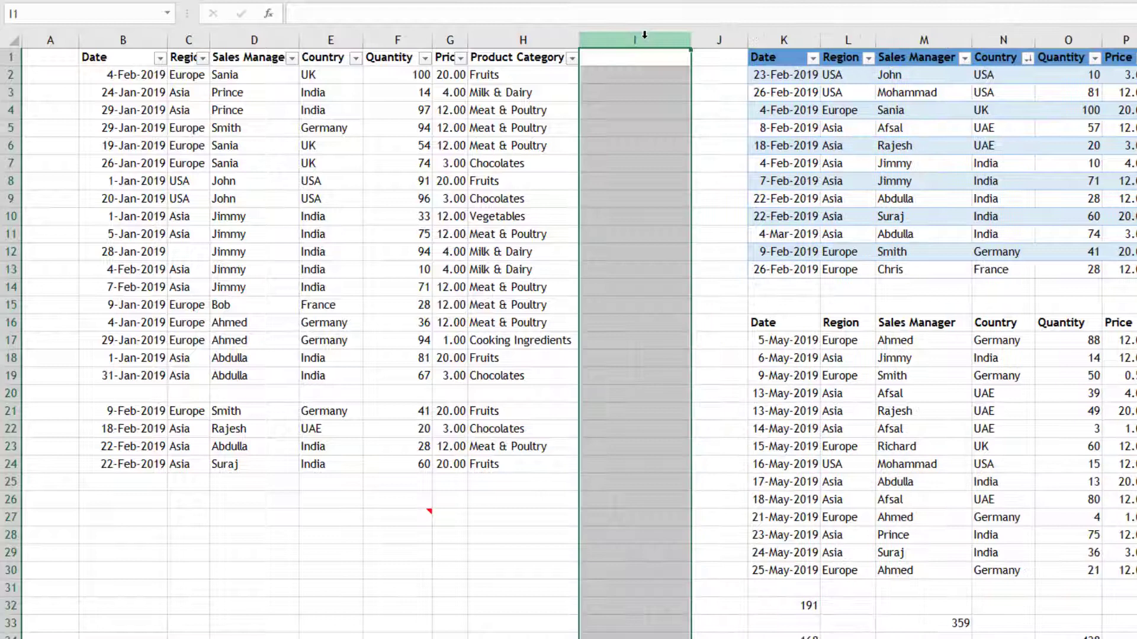
pyautogui.moveTo(254, 251); pyautogui.dragTo(521, 216)
pyautogui.click(420, 409)
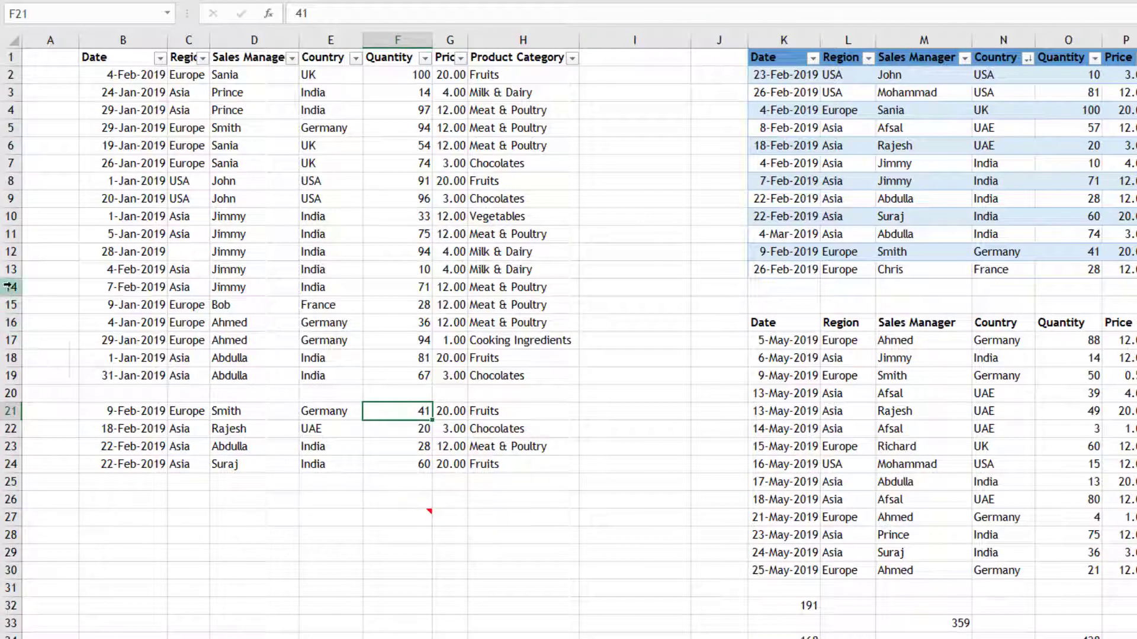
pyautogui.moveTo(9, 287); pyautogui.dragTo(14, 344)
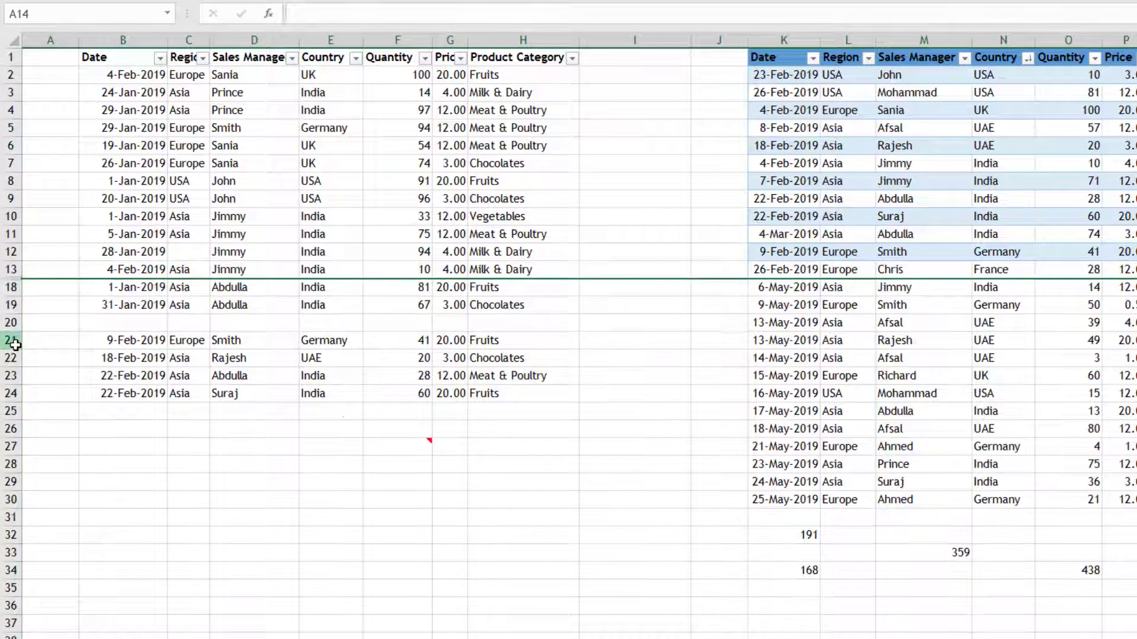
pyautogui.moveTo(25, 292); pyautogui.dragTo(3, 336)
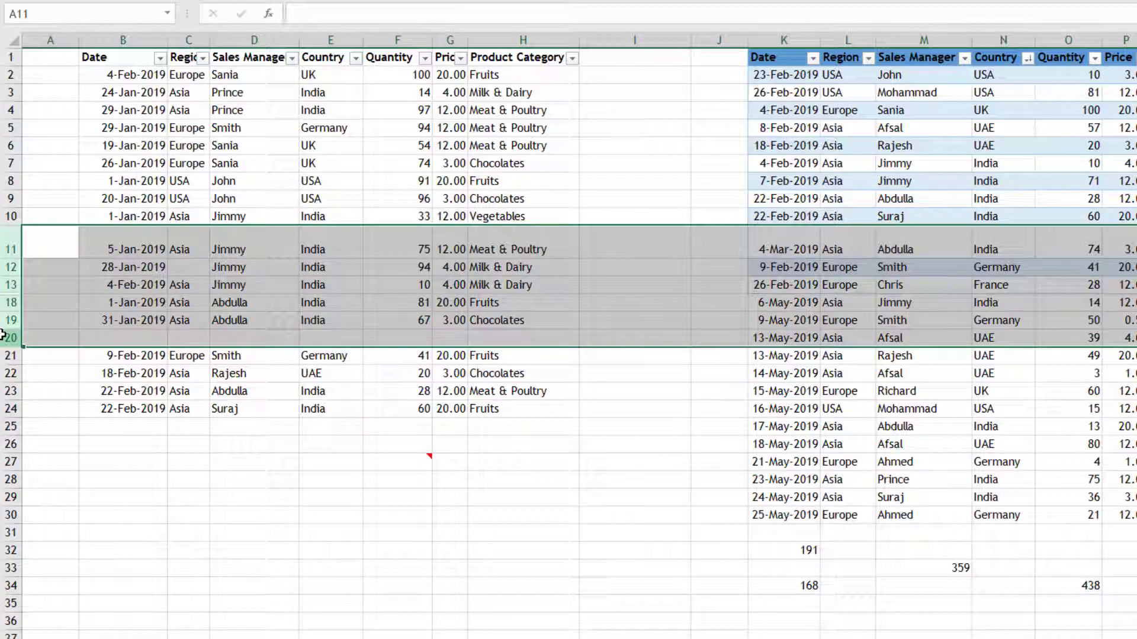
pyautogui.hotkey('ctrl', 'shift', '9')
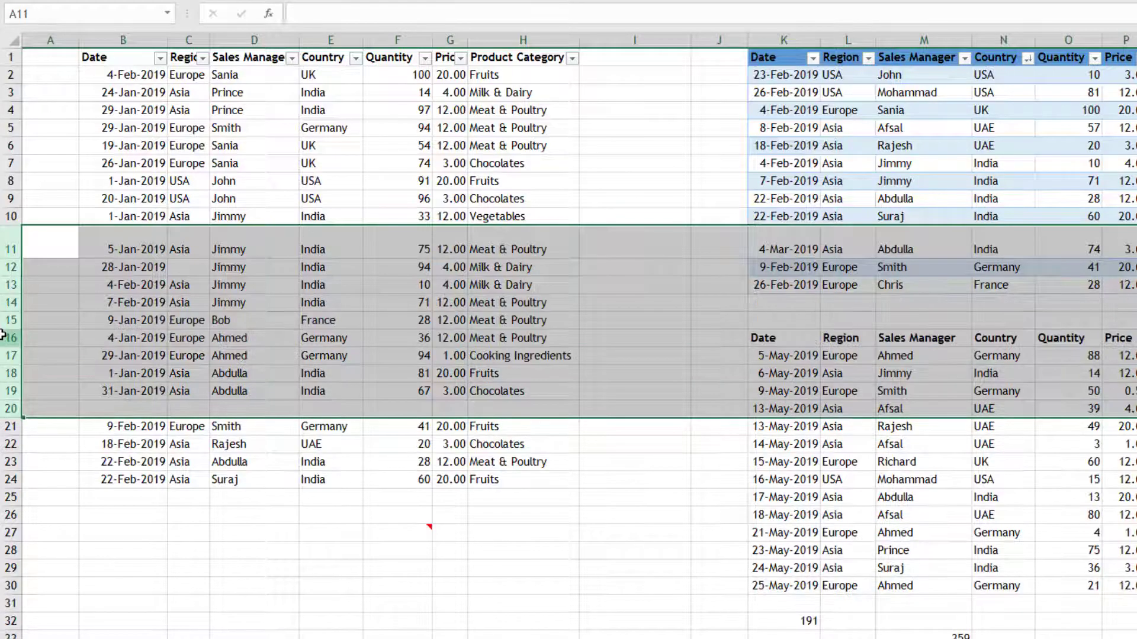
pyautogui.hotkey('ctrl', 'shift', '9')
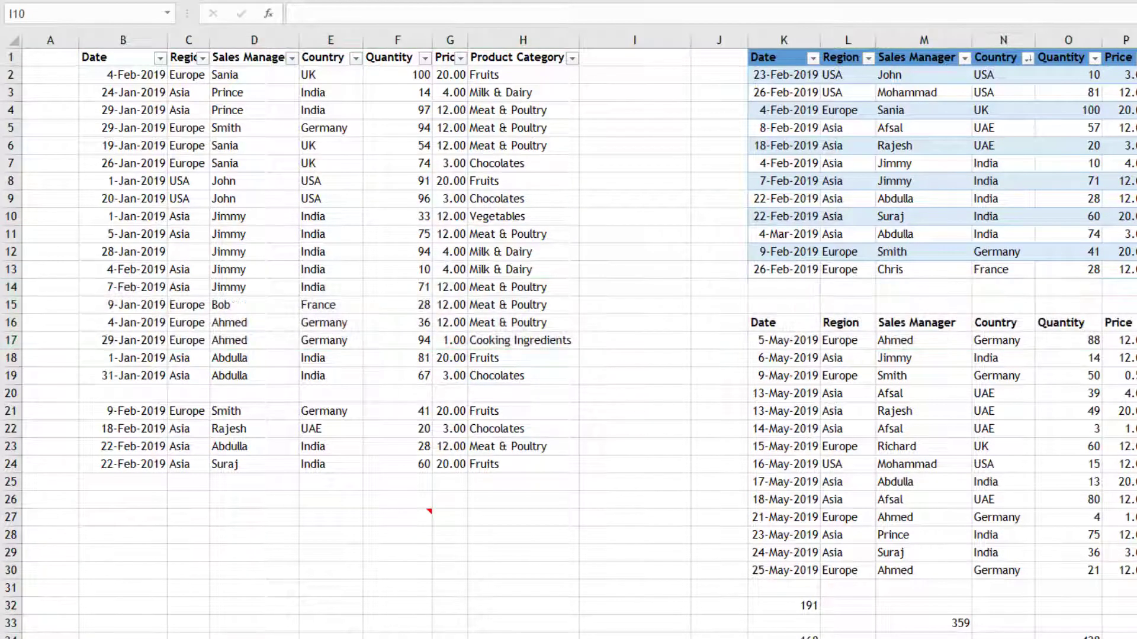
# Group rows 16–22 with Alt+Shift+→ and collapse and expand the group several times.
pyautogui.click(635, 216)
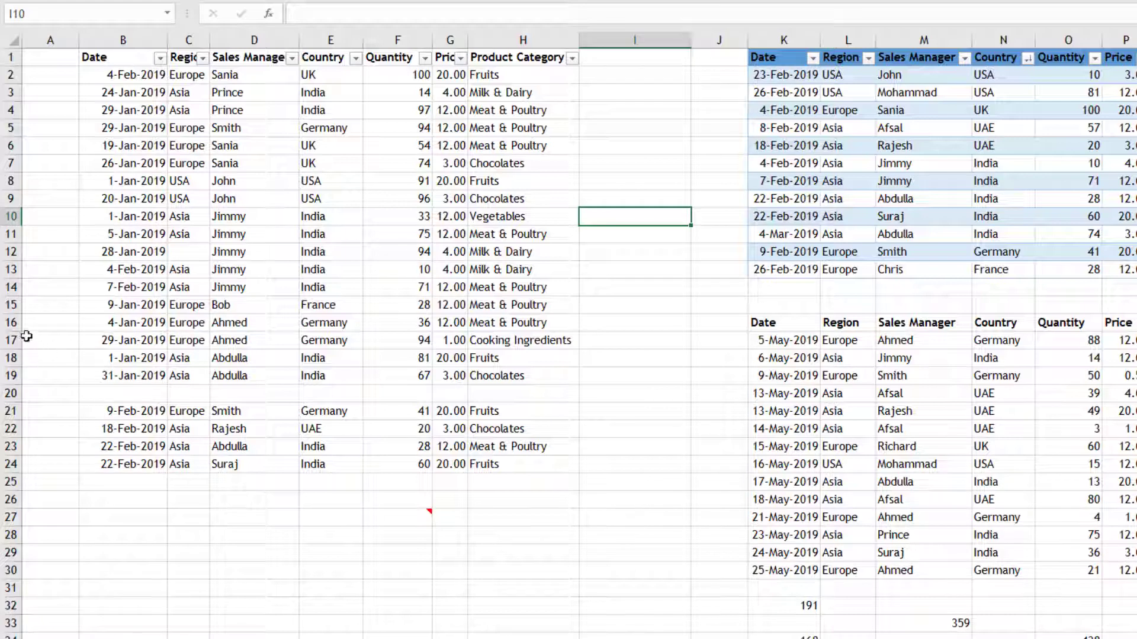
pyautogui.moveTo(13, 323); pyautogui.dragTo(27, 437)
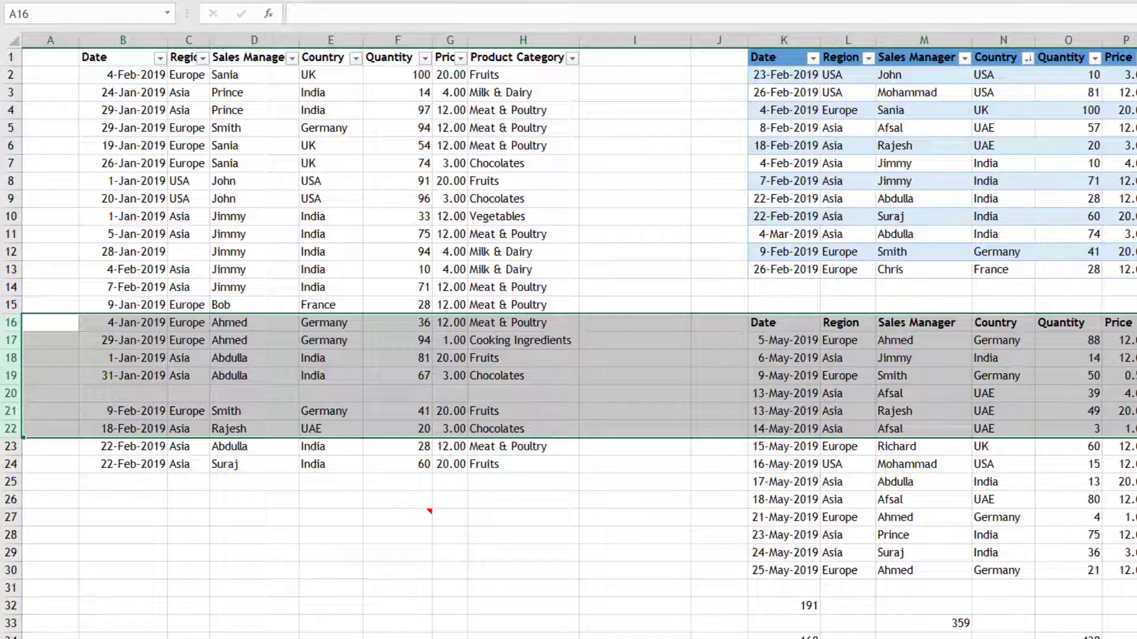
pyautogui.hotkey('alt', 'shift', 'Right')
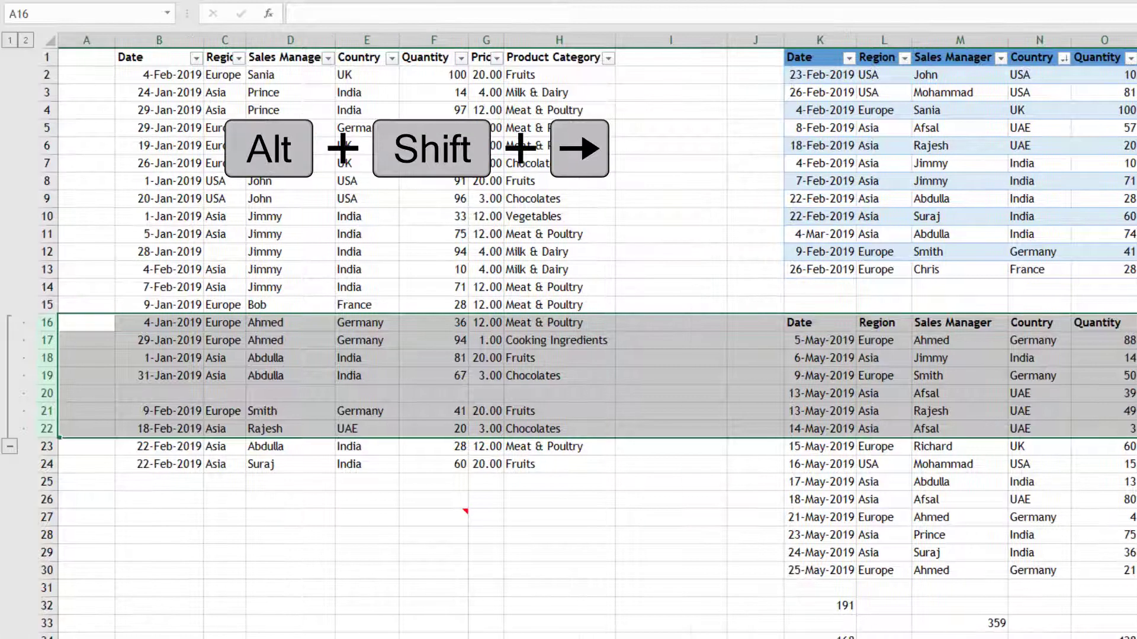
pyautogui.click(10, 446)
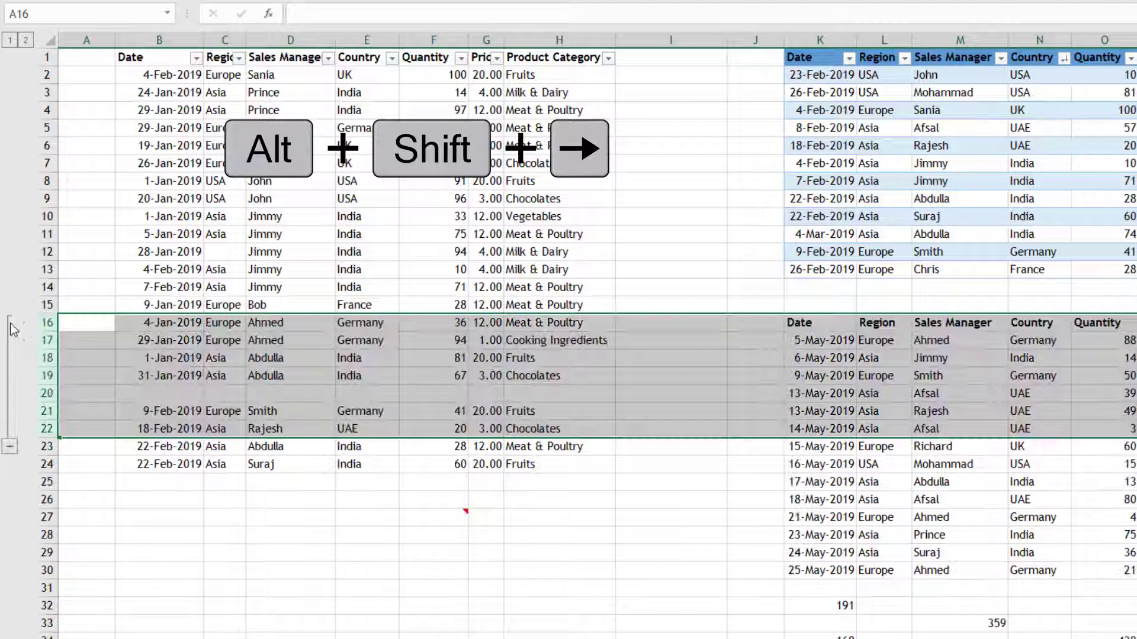
pyautogui.click(10, 322)
pyautogui.click(10, 446)
pyautogui.click(10, 323)
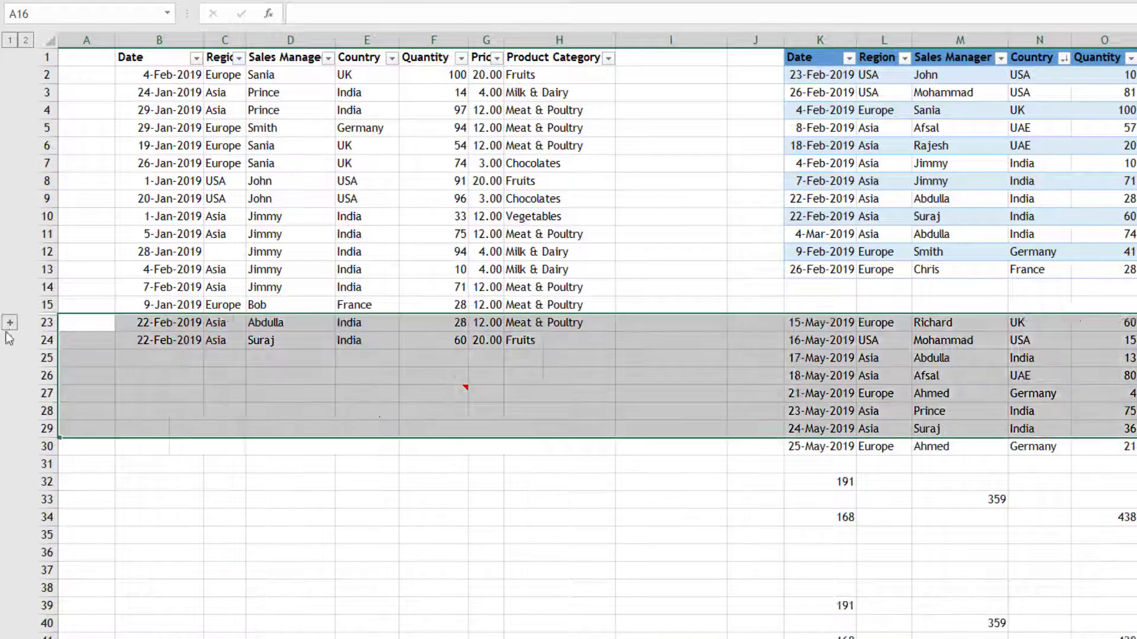
pyautogui.click(10, 447)
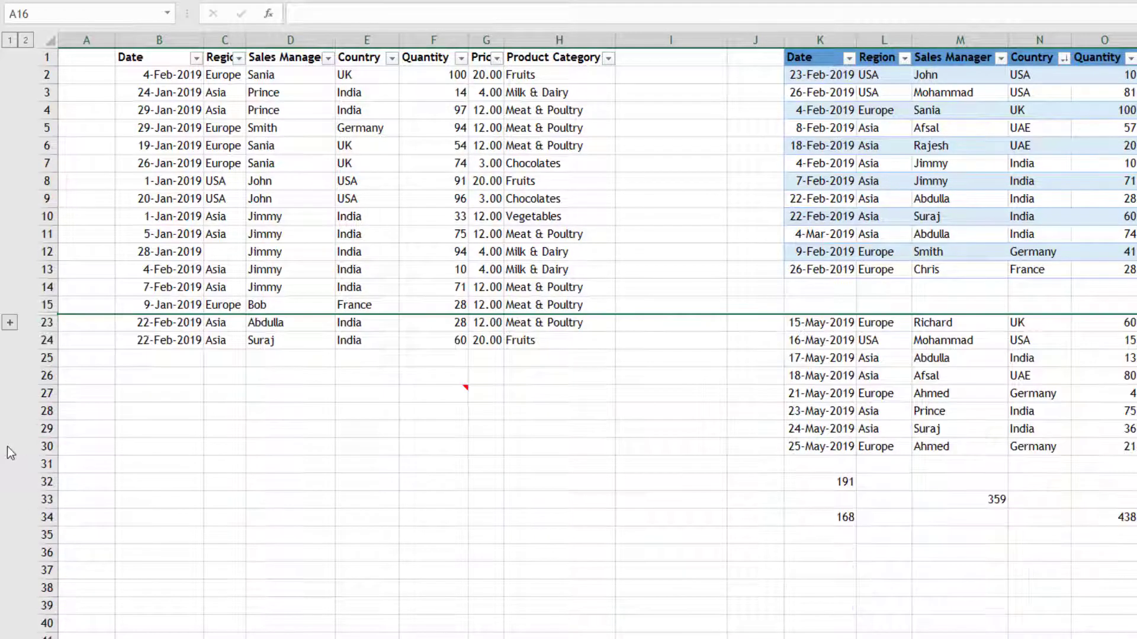
pyautogui.click(10, 323)
# Ungroup rows 16–22 with Alt+Shift+←, regroup them, and ungroup them again.
pyautogui.hotkey('alt', 'shift', 'Left')
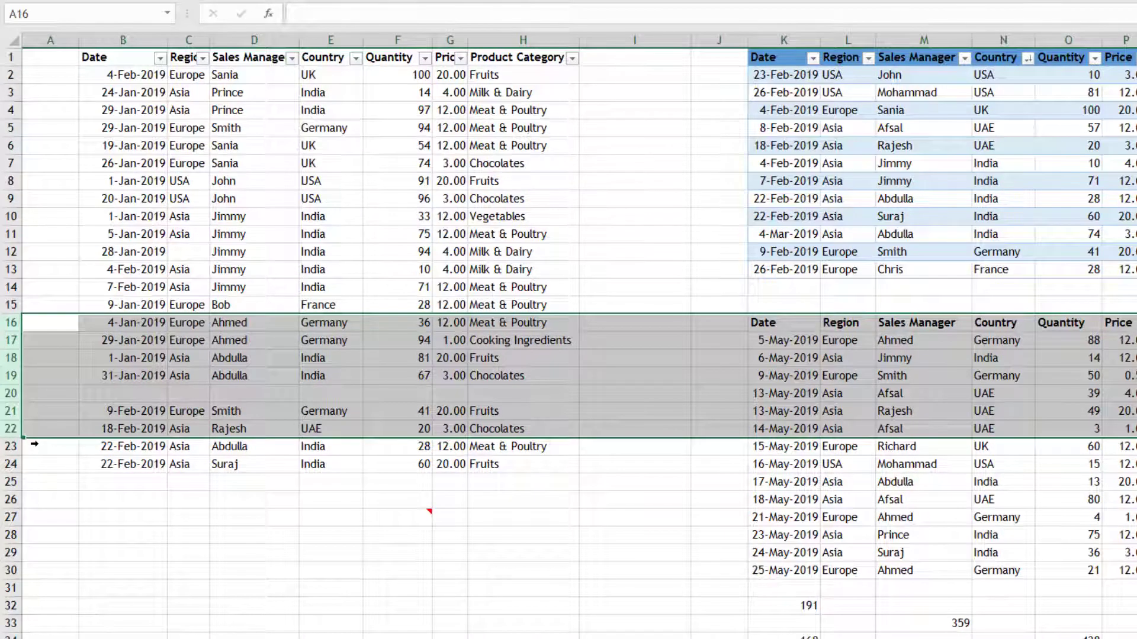
pyautogui.hotkey('alt', 'shift', 'Right')
pyautogui.hotkey('alt', 'shift', 'Left')
pyautogui.moveTo(641, 37); pyautogui.dragTo(852, 65)
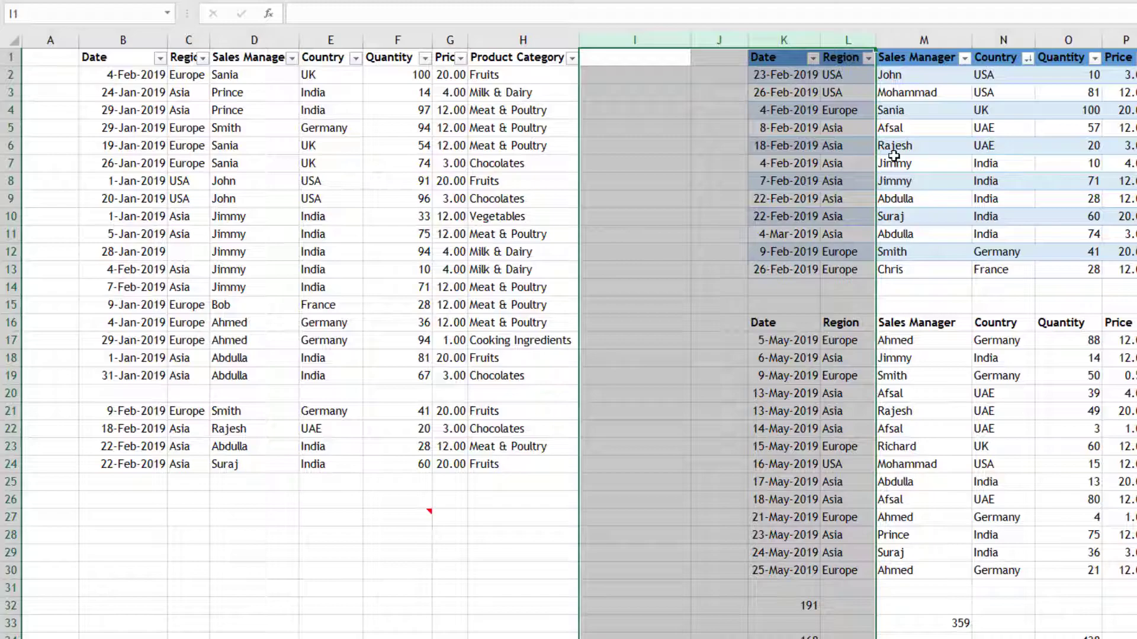
# Group columns I to L with Alt+Shift+→, then ungroup them.
pyautogui.hotkey('alt', 'shift', 'Right')
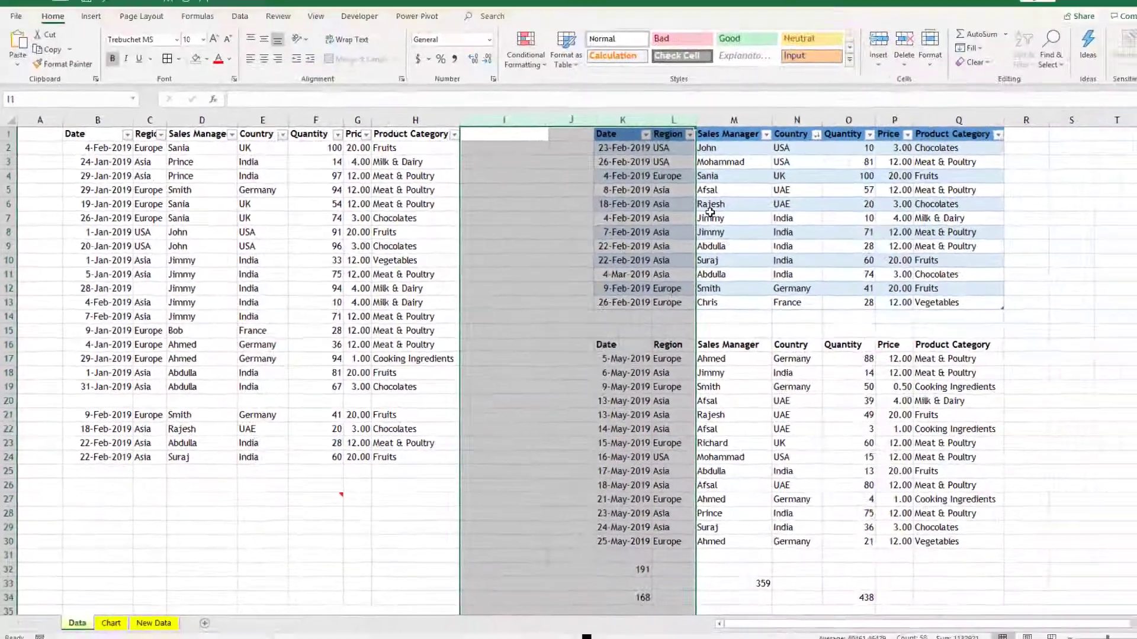
pyautogui.hotkey('alt', 'shift', 'Left')
pyautogui.click(664, 622)
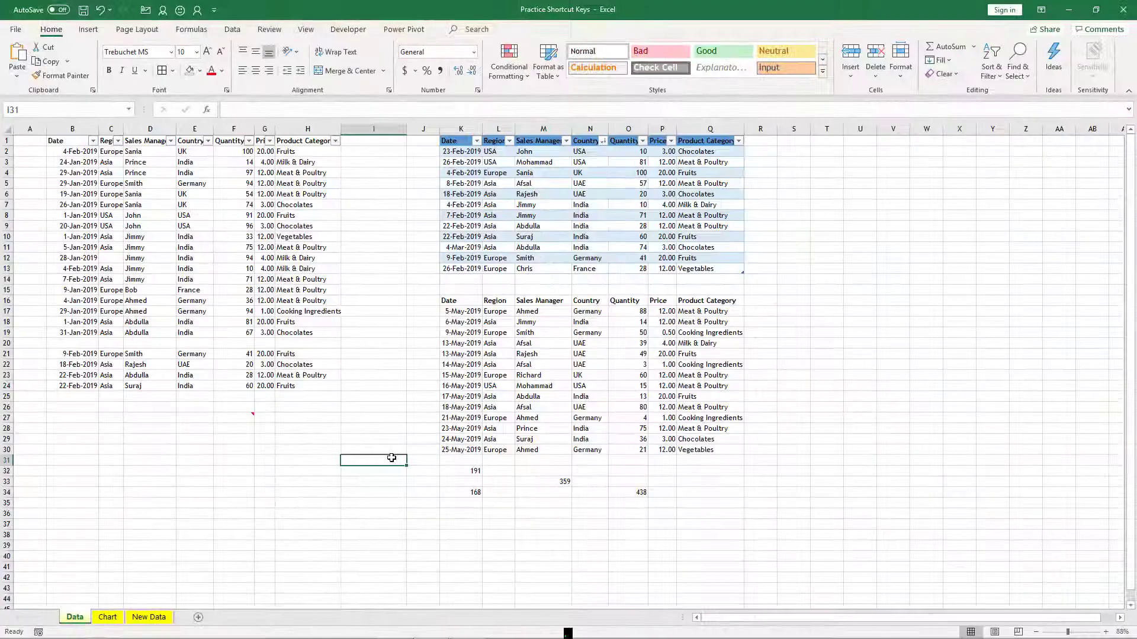
# Zoom the sheet in to 145% with Ctrl+Alt+=, then back out to 115%.
pyautogui.hotkey('ctrl', 'alt', '+')
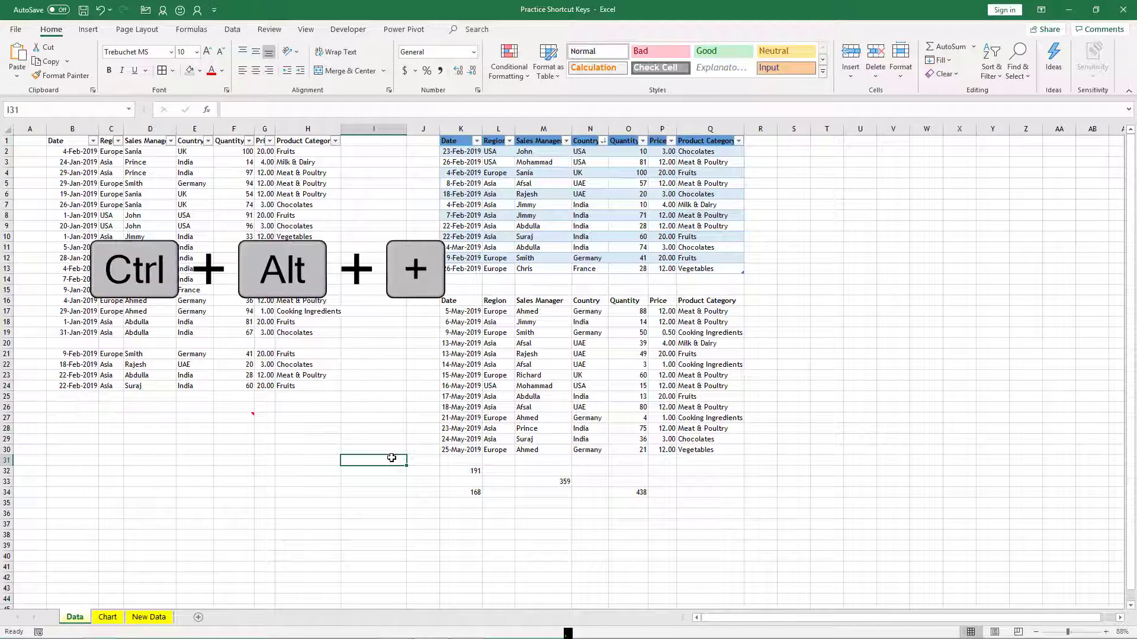
pyautogui.hotkey('ctrl', 'alt', '+')
pyautogui.hotkey('ctrl', 'alt', '+')
pyautogui.hotkey('ctrl', 'alt', '+')
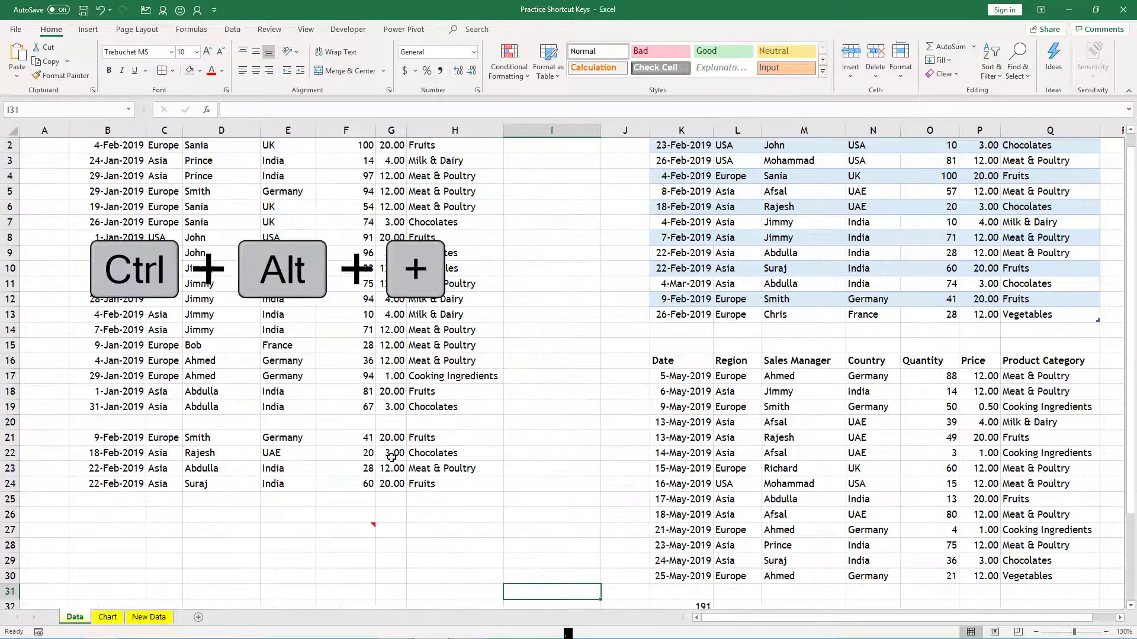
pyautogui.hotkey('ctrl', 'alt', '+')
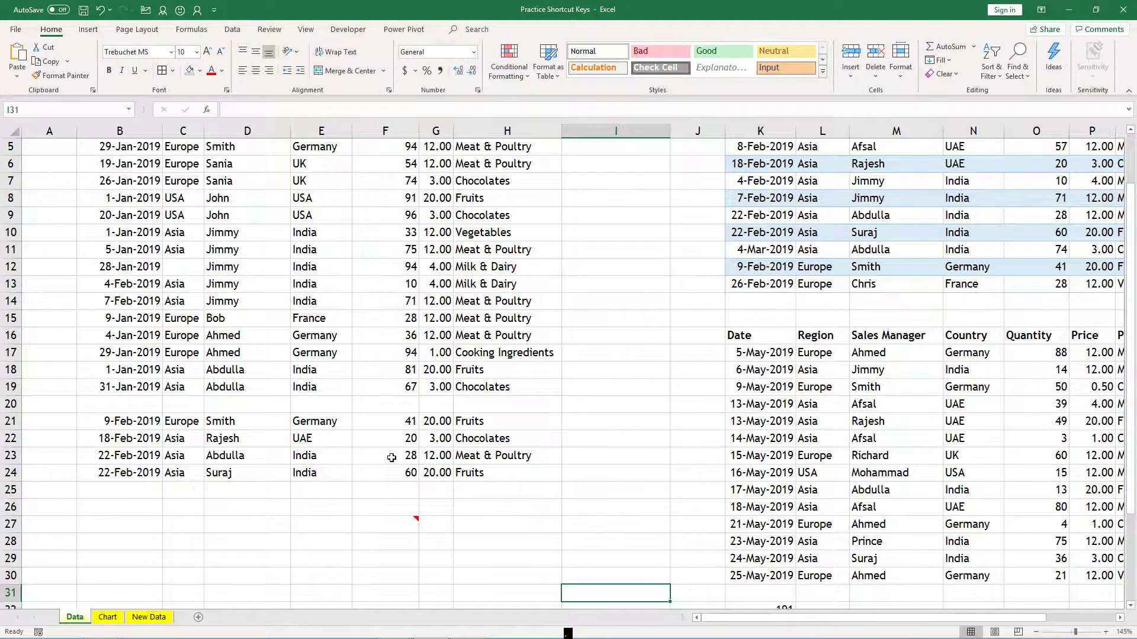
pyautogui.hotkey('ctrl', 'alt', '-')
pyautogui.hotkey('ctrl', 'alt', '-')
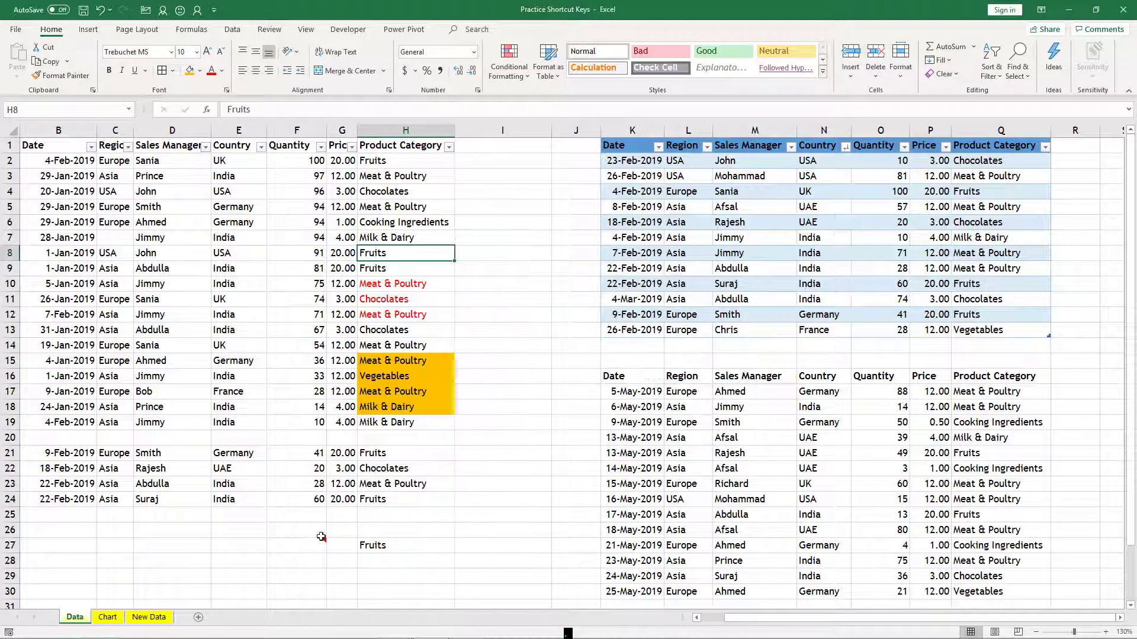
# Copy Fruits from H27 into I8 and clear it, then apply Paste Special as values only.
pyautogui.click(382, 545)
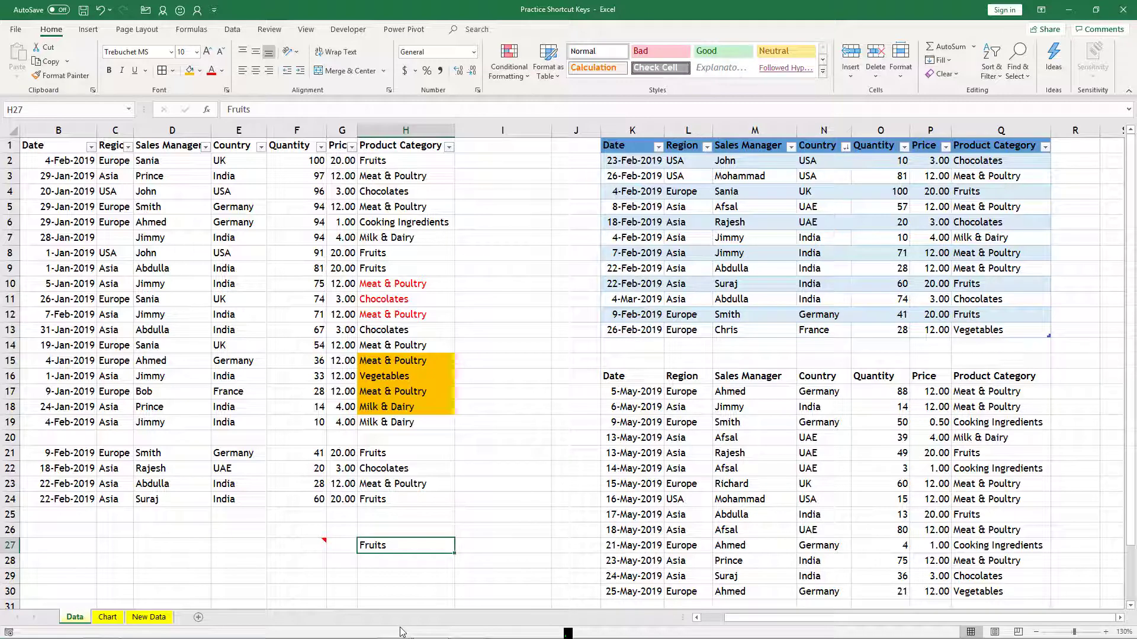
pyautogui.hotkey('ctrl', 'c')
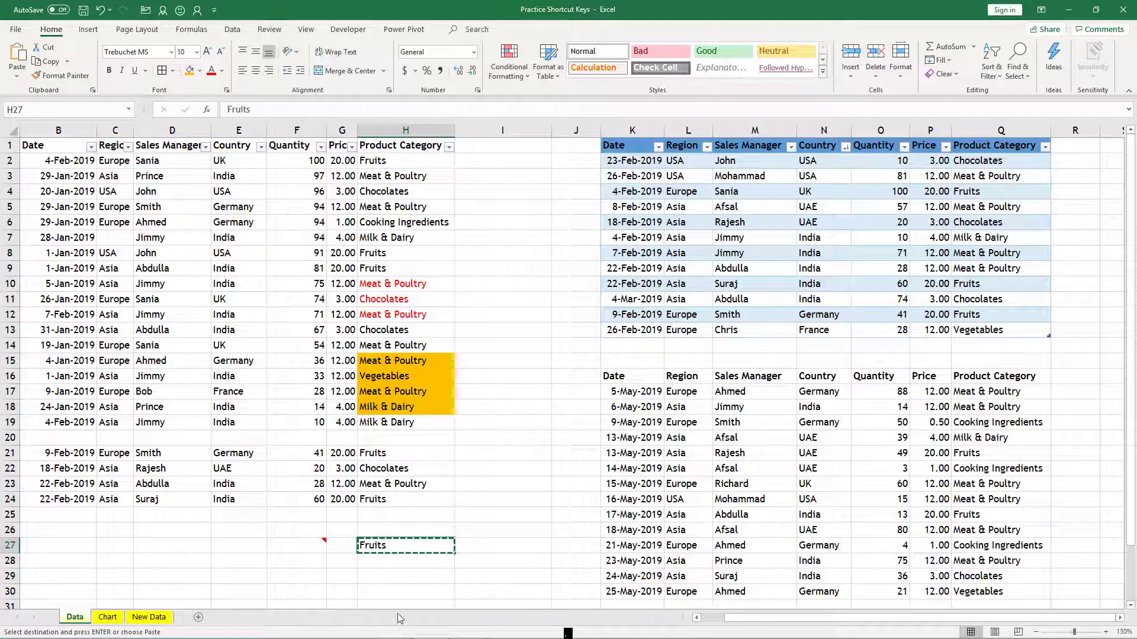
pyautogui.click(486, 261)
pyautogui.press('Return')
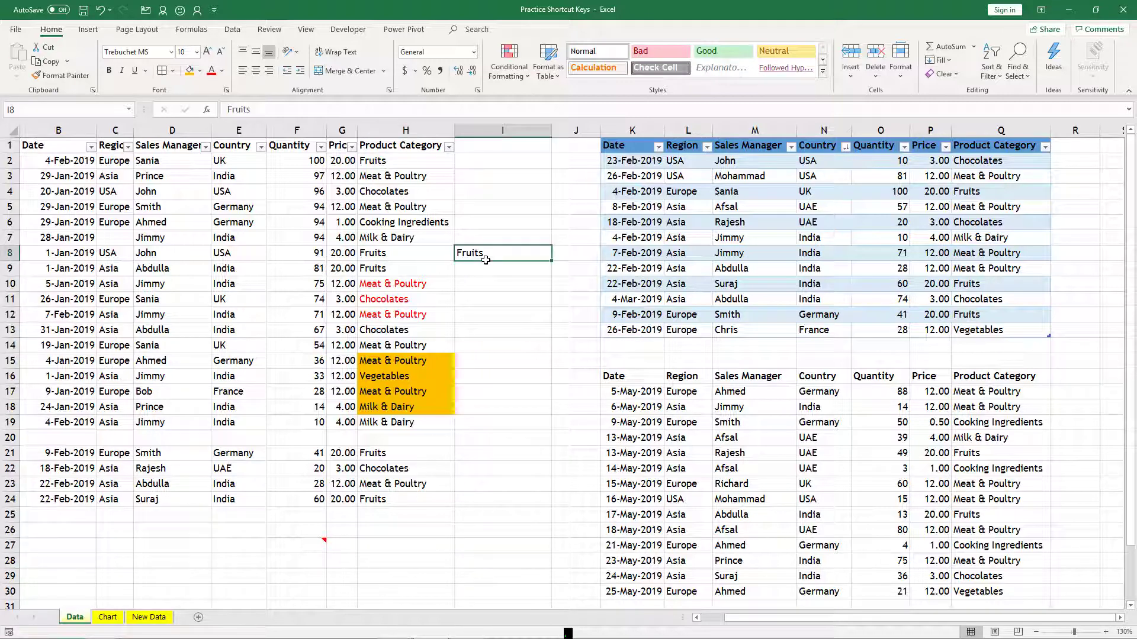
pyautogui.press('Delete')
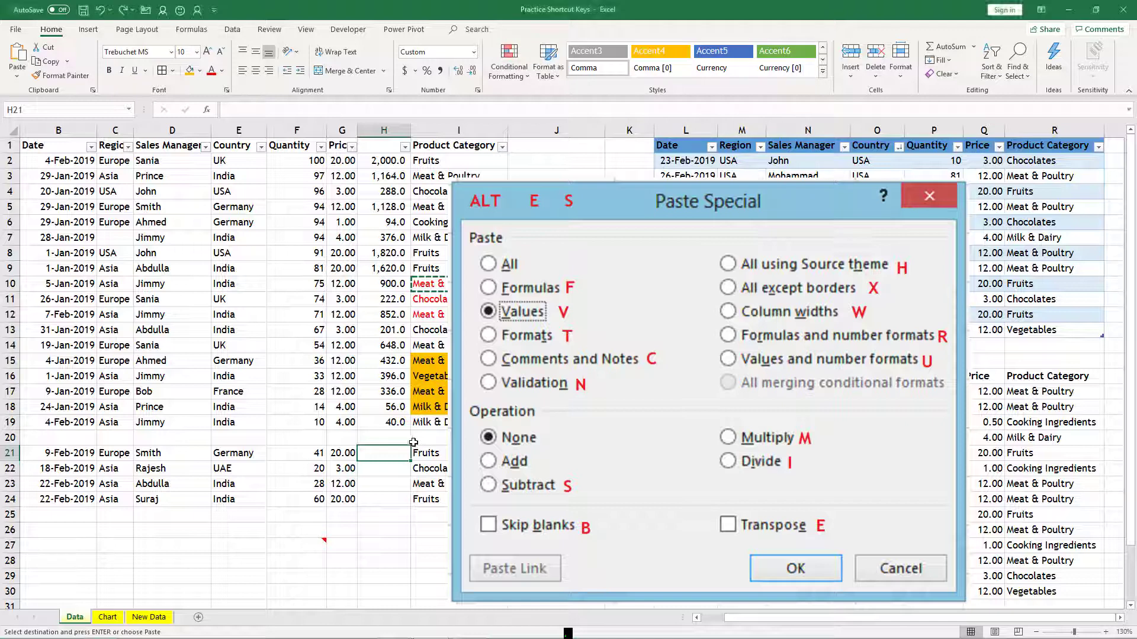
pyautogui.press('alt')
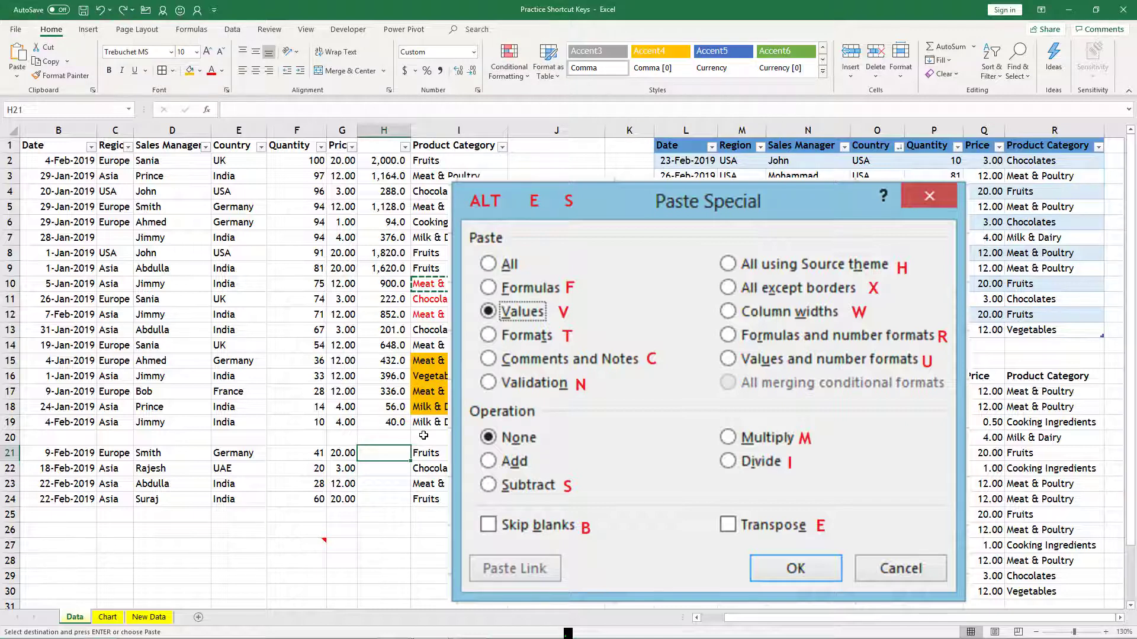
pyautogui.press('Return')
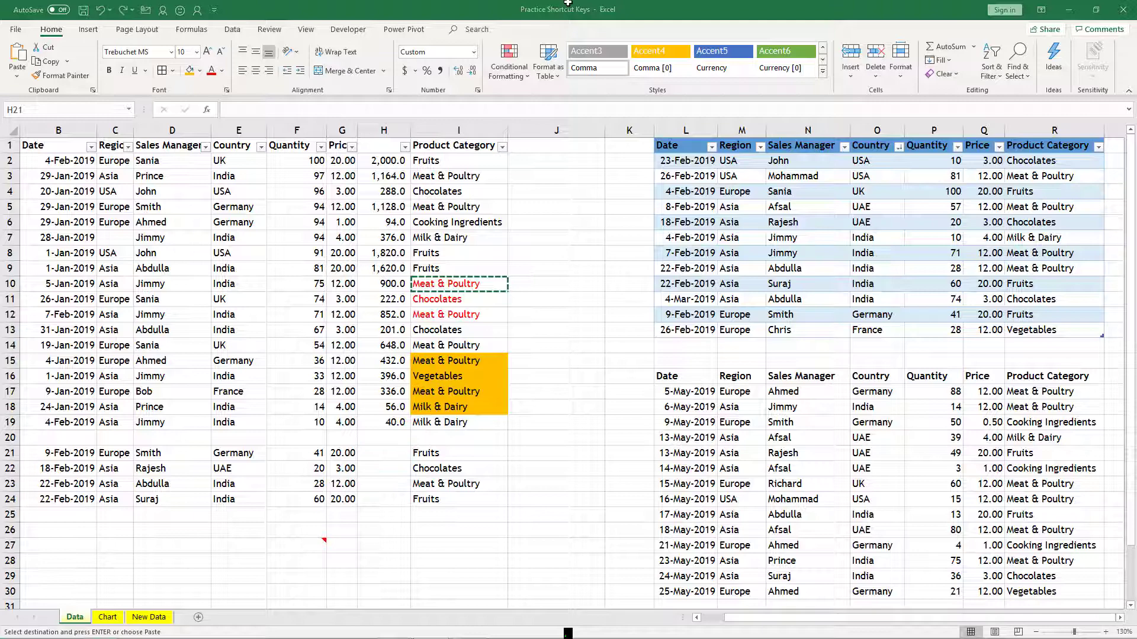
# Open and close a blank new workbook, then convert the May sales range into a table.
pyautogui.hotkey('ctrl', 'n')
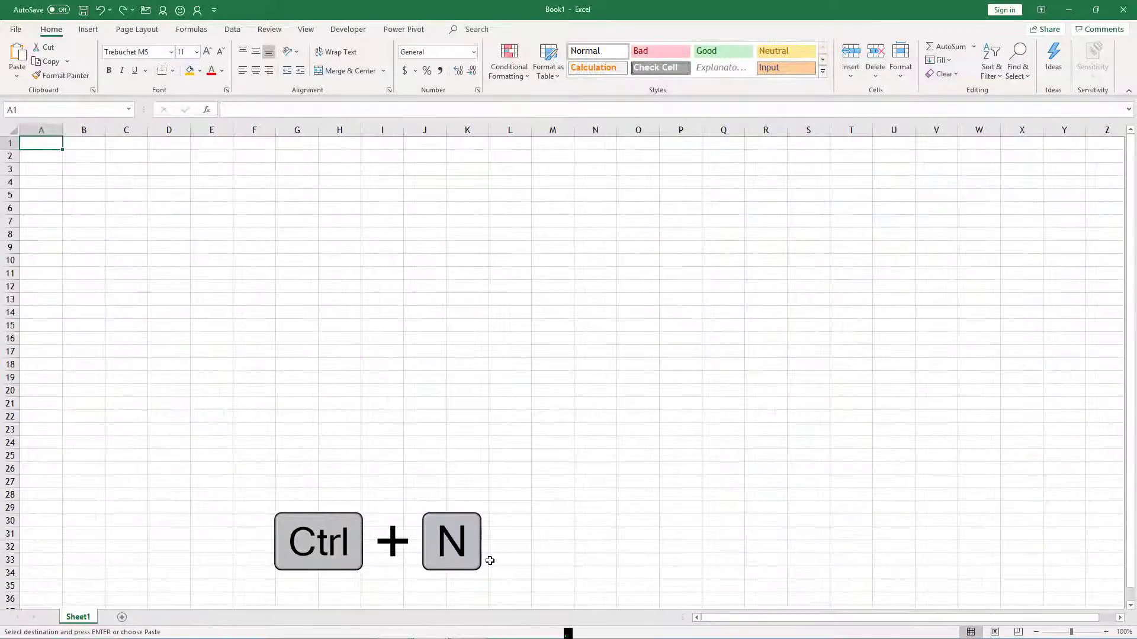
pyautogui.click(1124, 11)
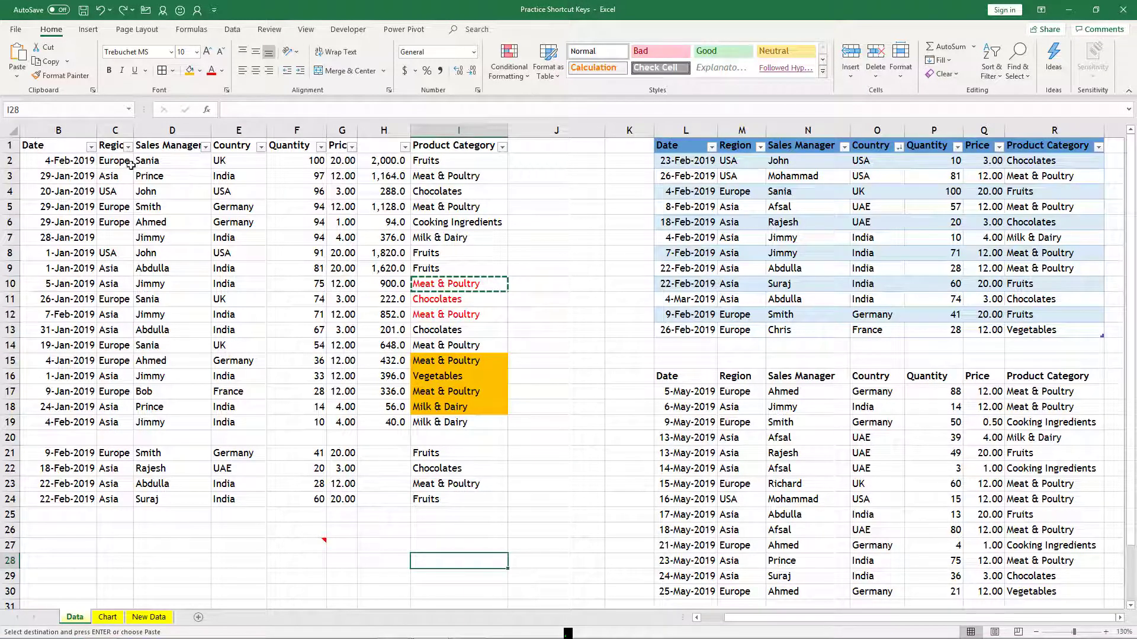
pyautogui.keyDown('ctrl'); pyautogui.scroll(-1, 732, 405); pyautogui.keyUp('ctrl')
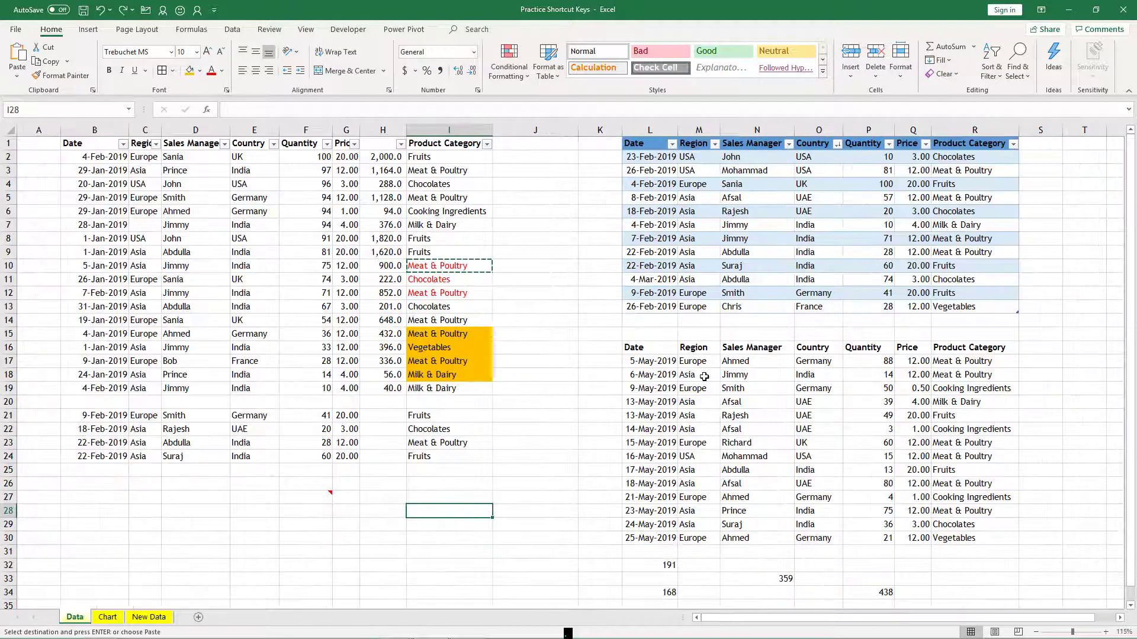
pyautogui.click(715, 378)
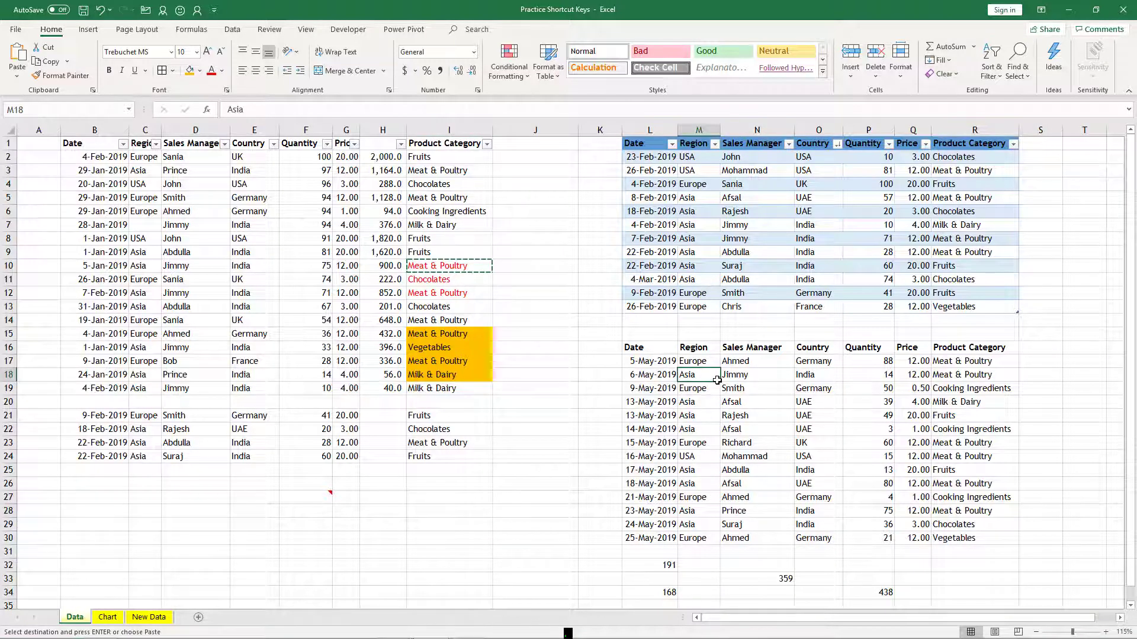
pyautogui.hotkey('ctrl', 't')
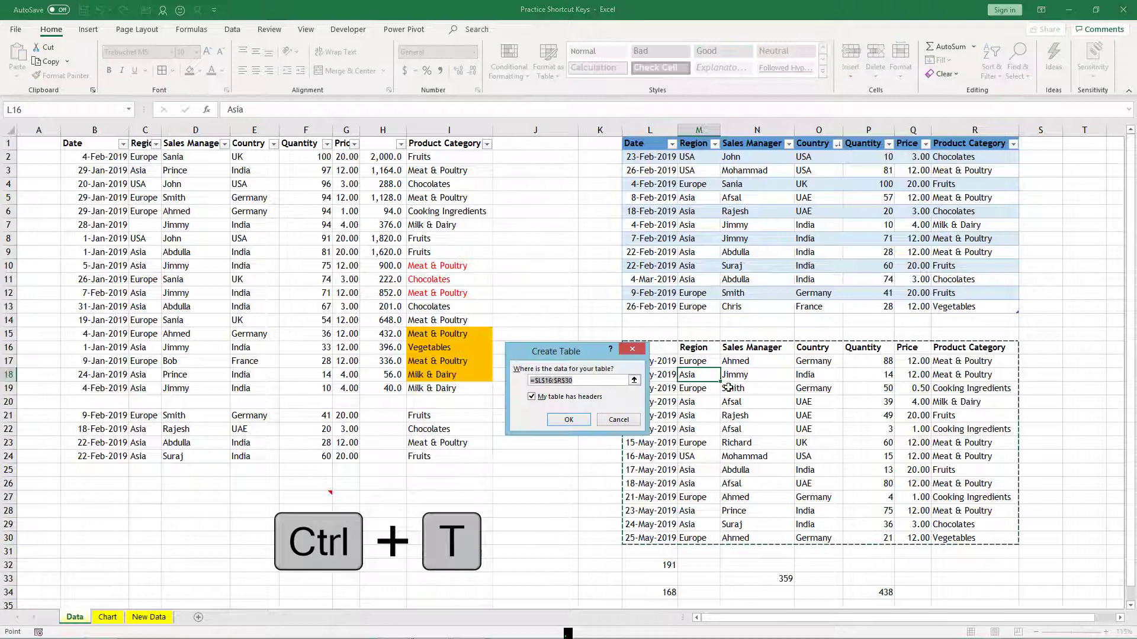
pyautogui.click(569, 419)
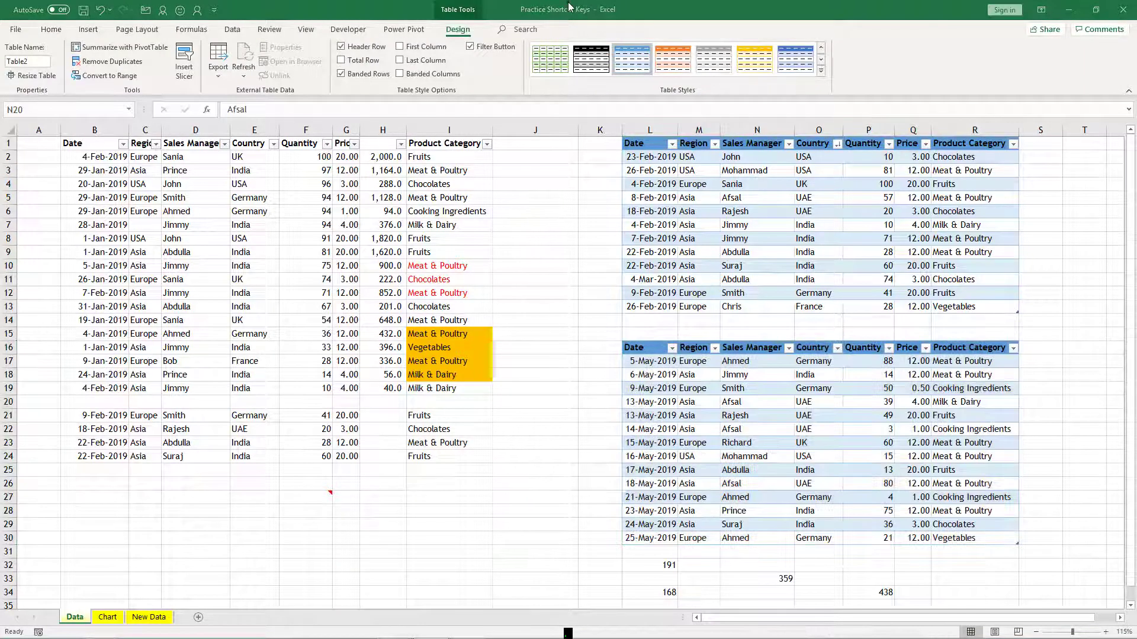
# Start creating a PivotTable from the new table with Alt+N+V.
pyautogui.click(725, 400)
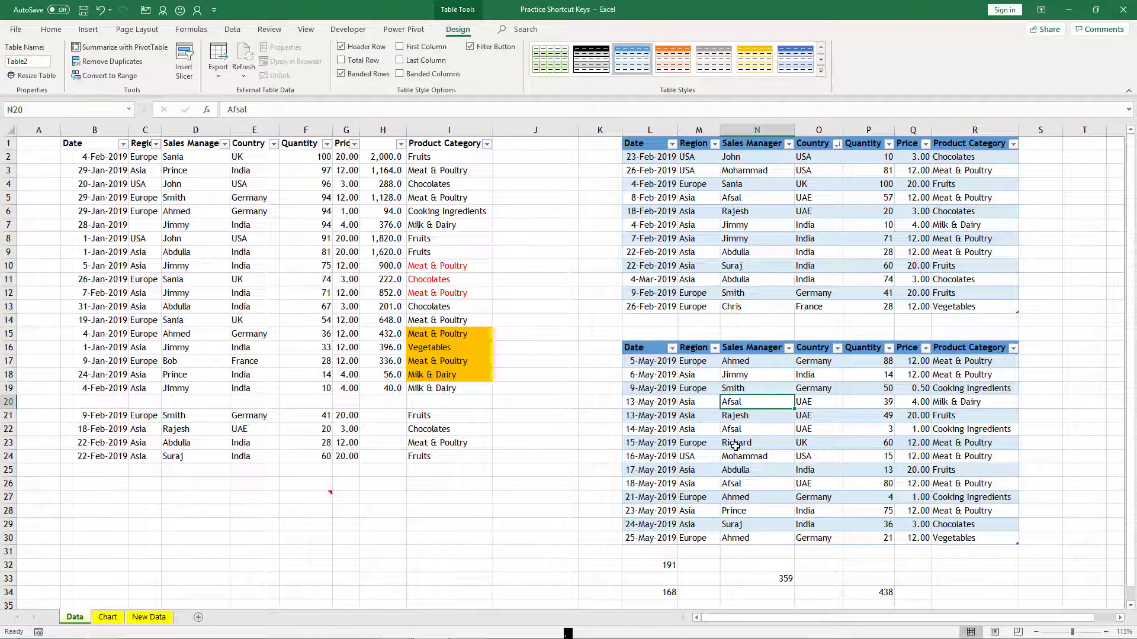
pyautogui.hotkey('alt', 'n')
pyautogui.press('v')
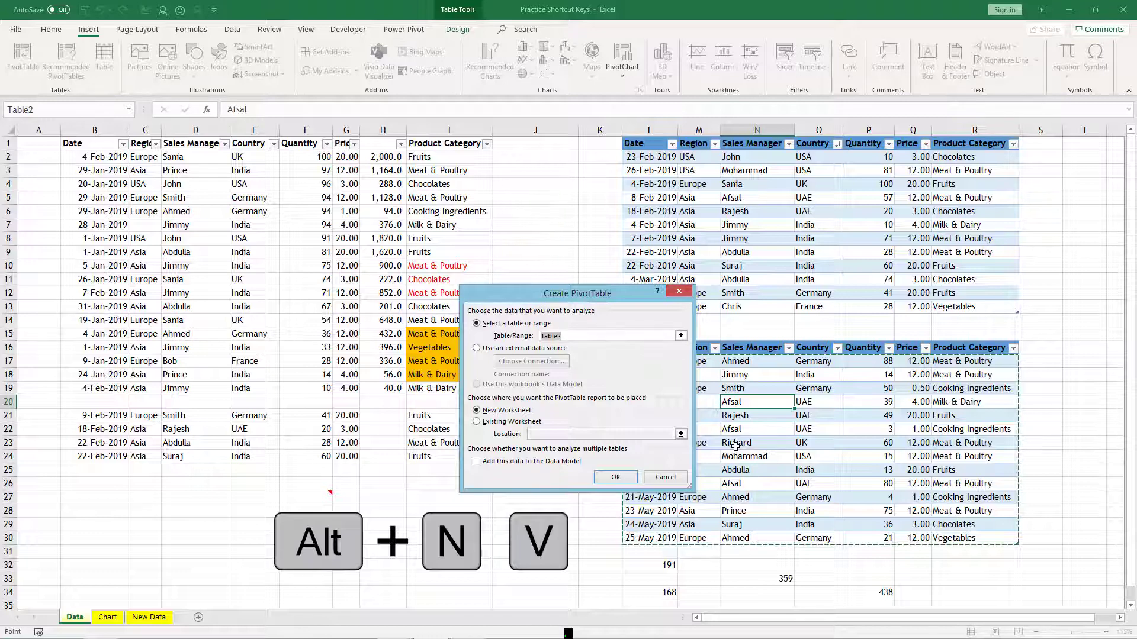
# Cancel the Create PivotTable dialog and view the macro list with Alt+F8.
pyautogui.press('Escape')
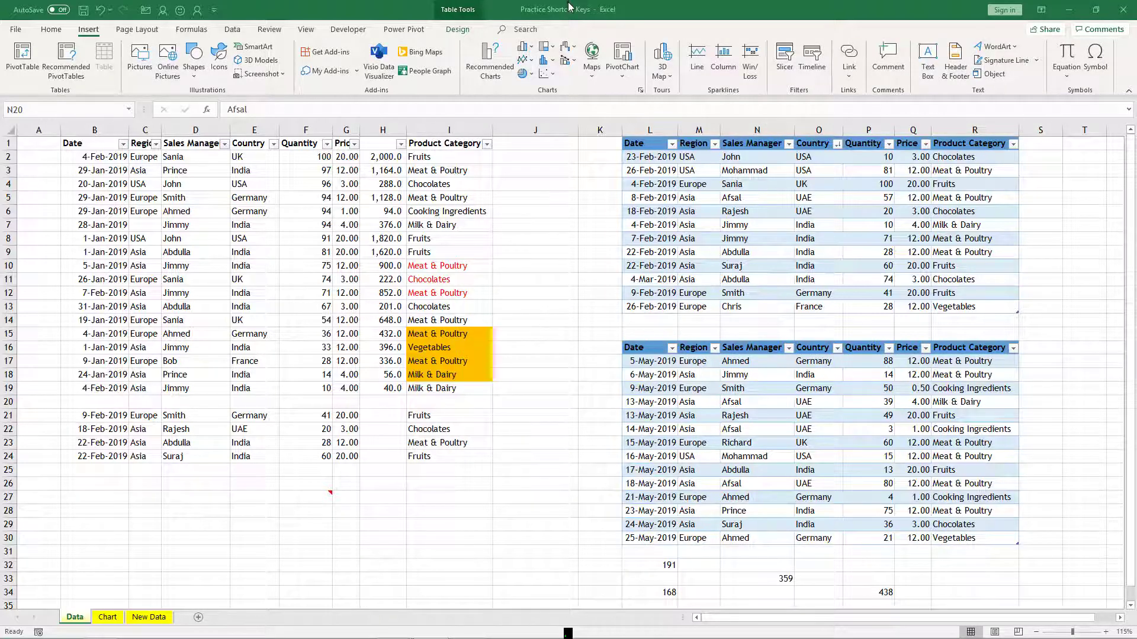
pyautogui.click(496, 334)
pyautogui.hotkey('alt', 'F8')
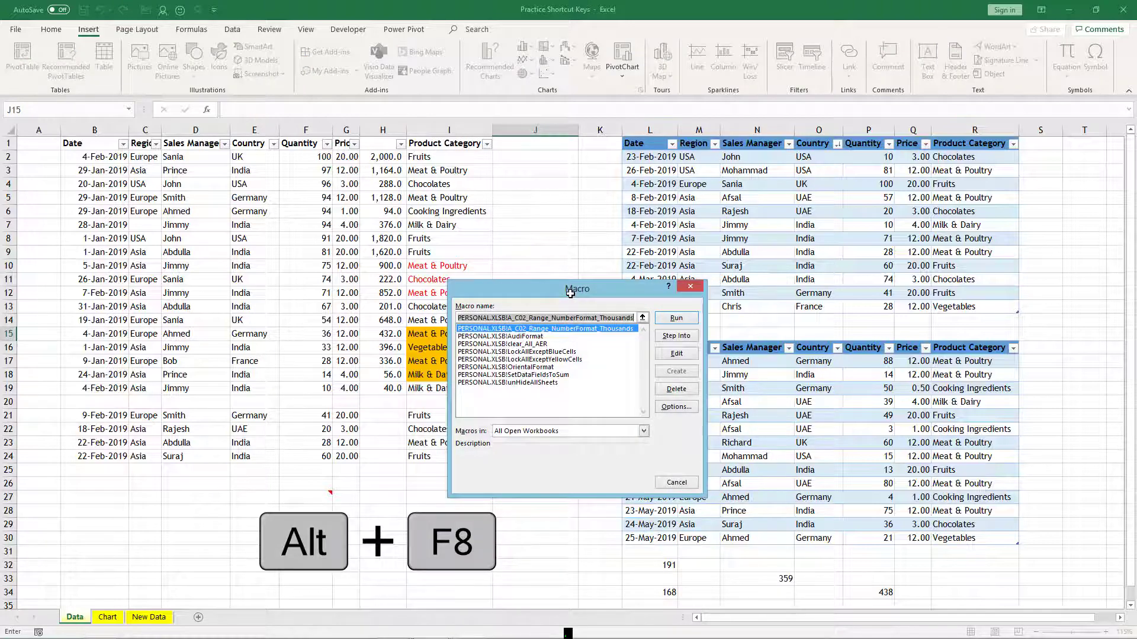
pyautogui.press('Escape')
# View the Module1 AudiFormat macro code in the VBA editor, then return to the workbook.
pyautogui.hotkey('alt', 'F11')
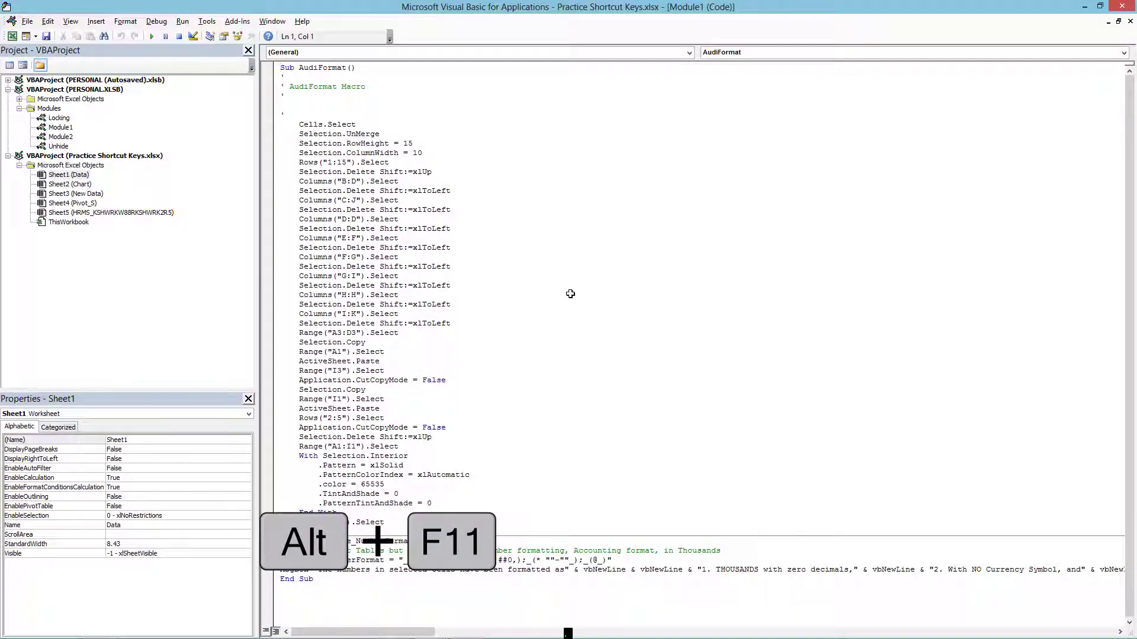
pyautogui.click(629, 245)
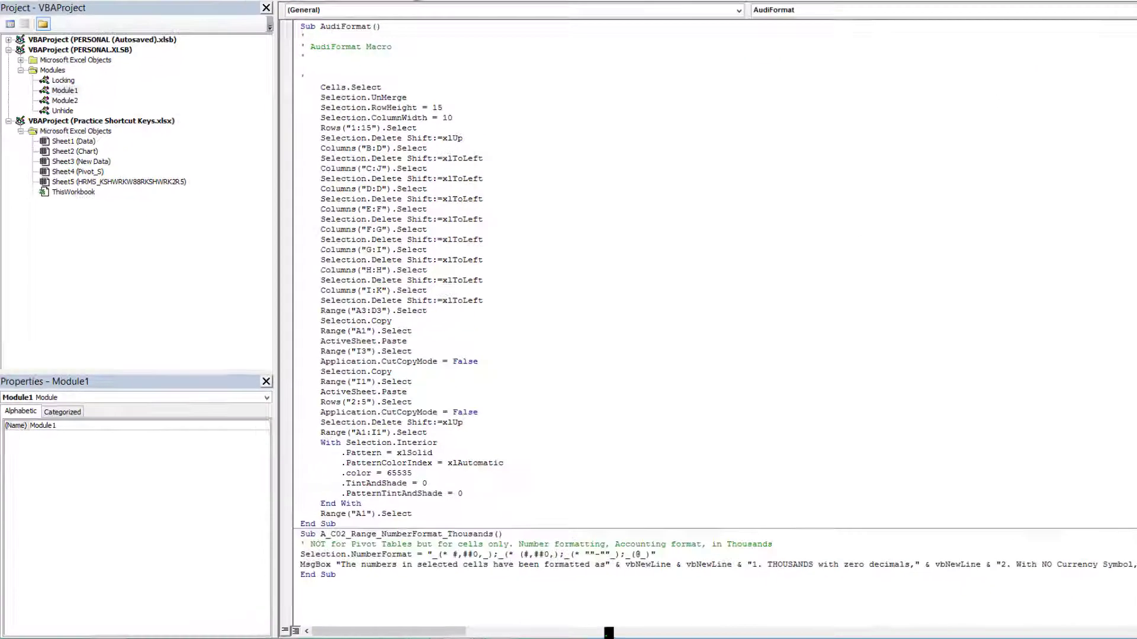
pyautogui.hotkey('alt', 'F11')
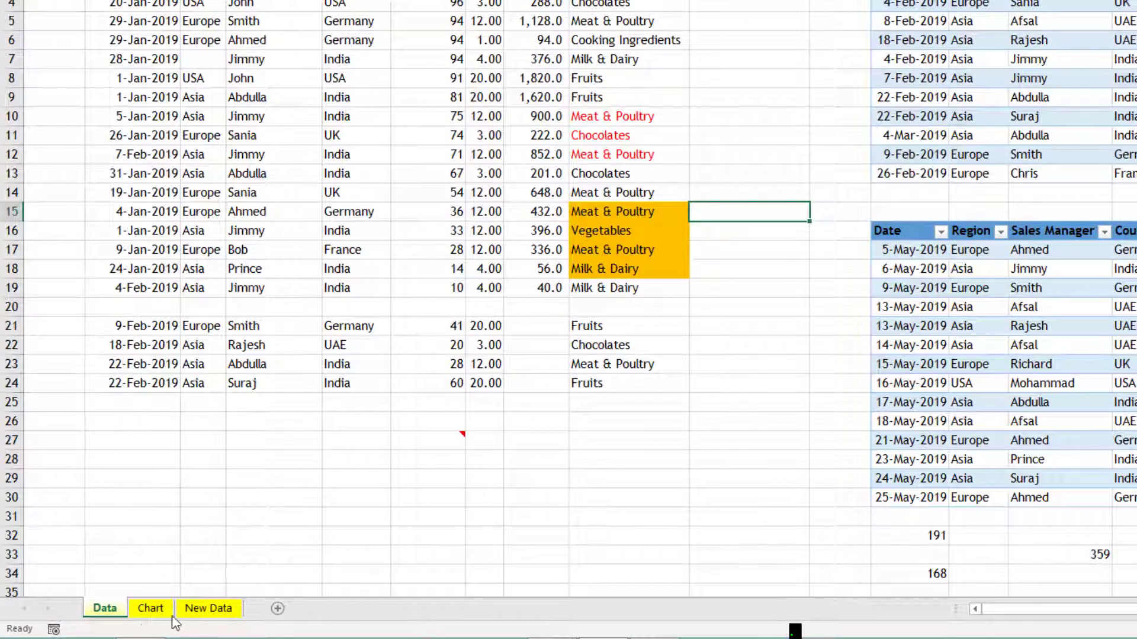
# Add two new blank worksheets, Sheet1 and Sheet2, ending on Sheet1.
pyautogui.click(275, 610)
pyautogui.click(276, 610)
pyautogui.click(157, 613)
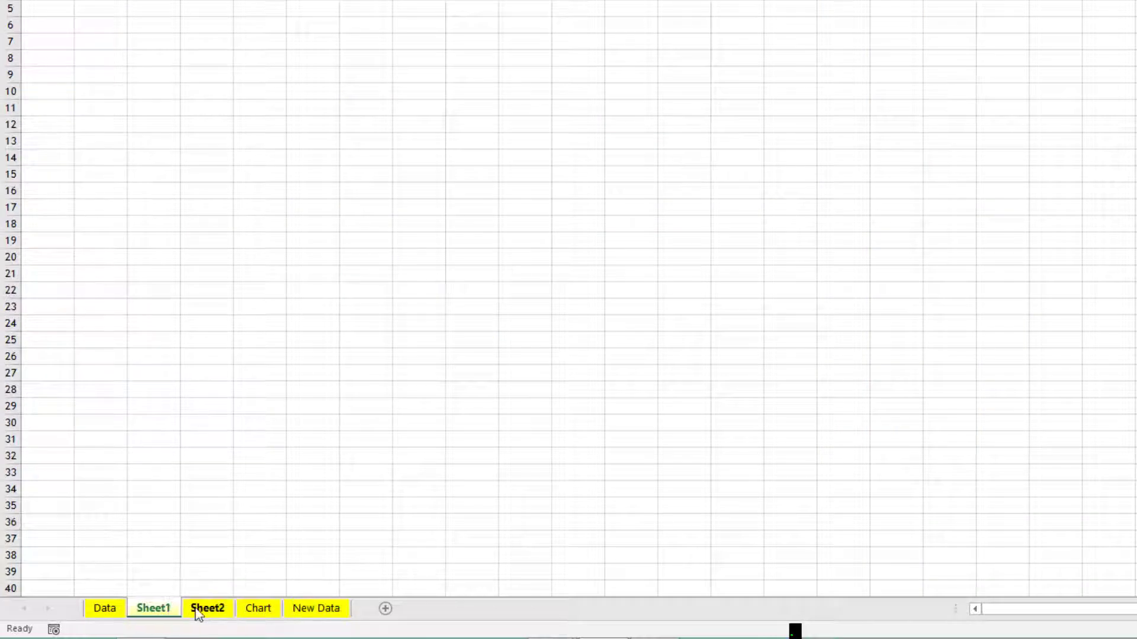
pyautogui.click(199, 613)
pyautogui.click(167, 609)
# Hide the active new sheet with the Alt+O, H, H shortcut.
pyautogui.hotkey('alt', 'o')
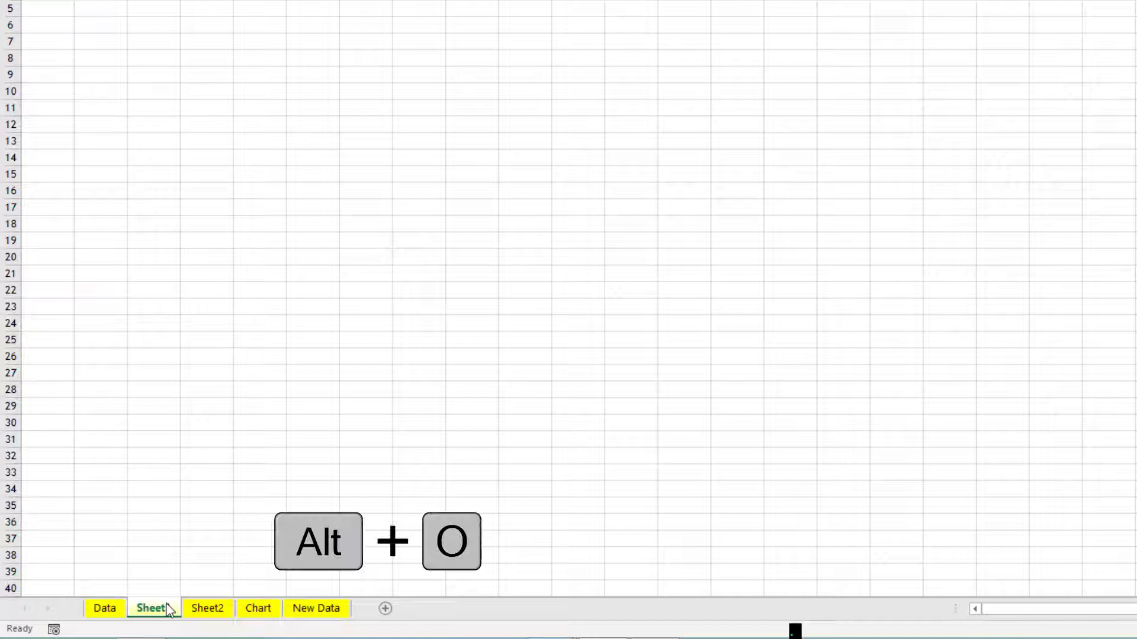
pyautogui.press('h')
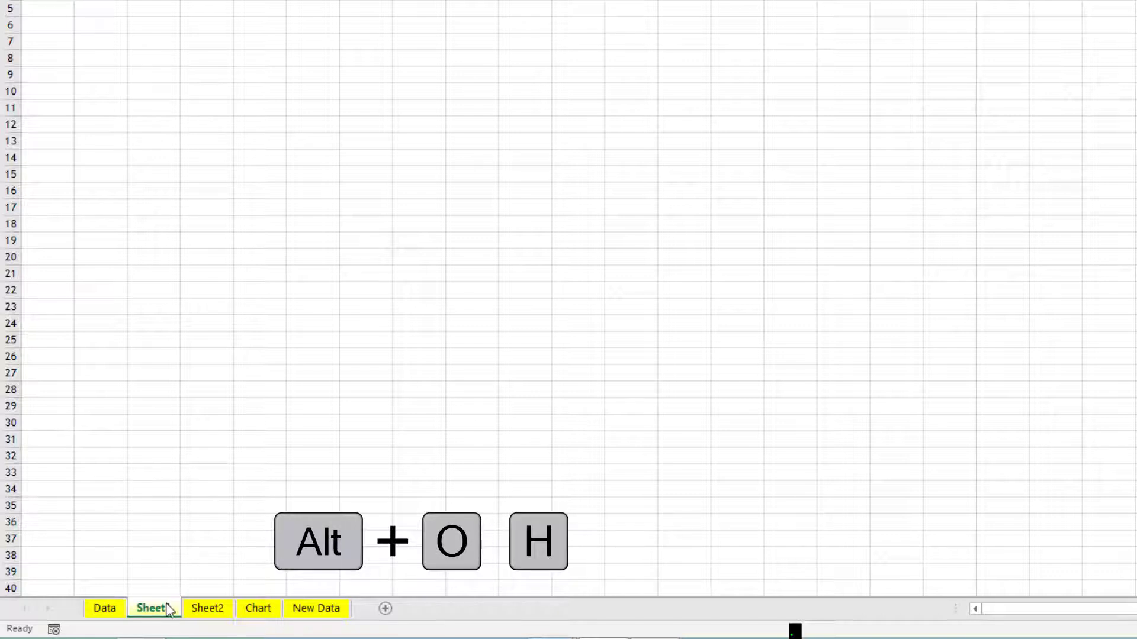
pyautogui.press('h')
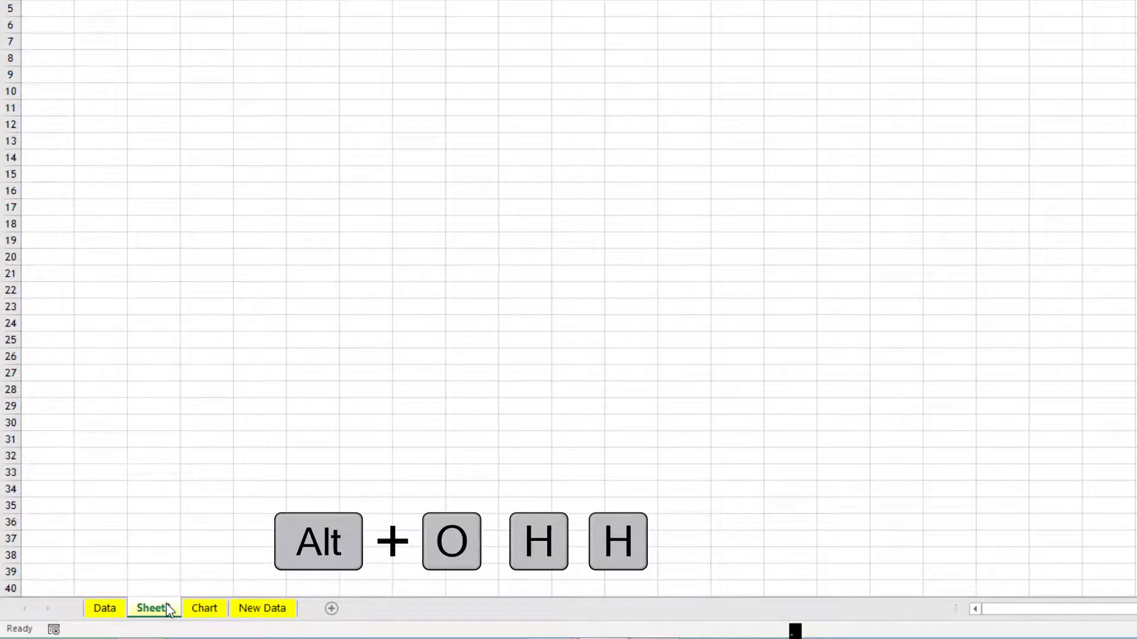
# Open the Unhide dialog, which lists Sheet1, Sheet2 and Pivot_S as hidden.
pyautogui.hotkey('alt', 'o')
pyautogui.press('h')
pyautogui.press('h')
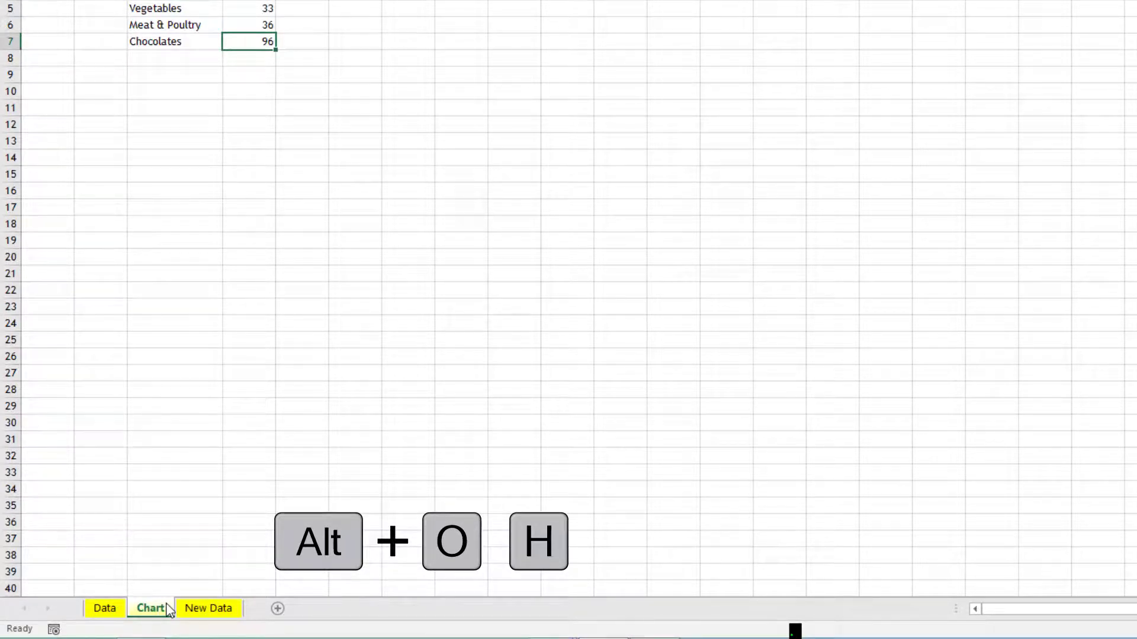
pyautogui.press('u')
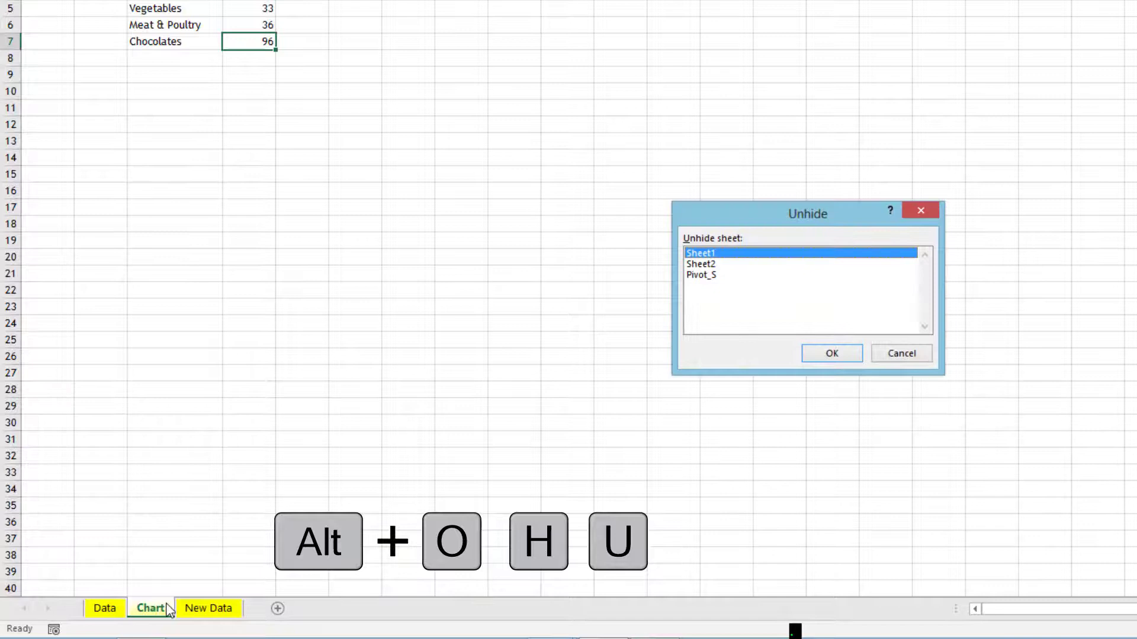